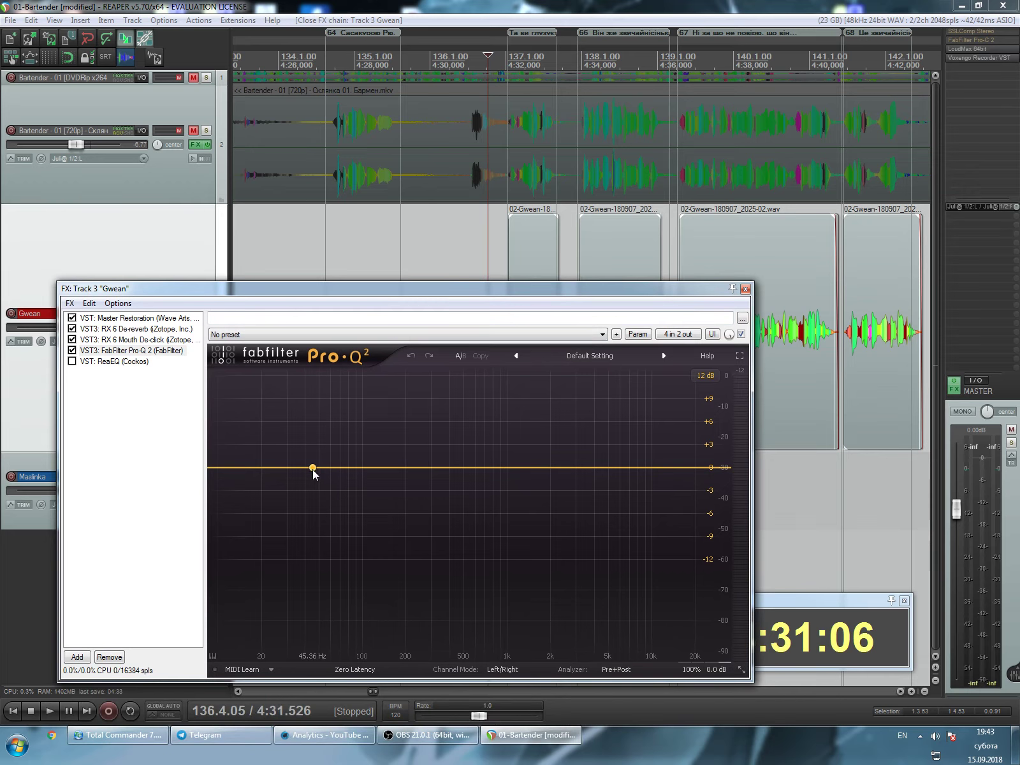
Change the new EQ band at about 45 Hz to a Low Cut filter with an 18 dB/oct slope.
{"action": "left_click", "coordinate": [255, 608]}
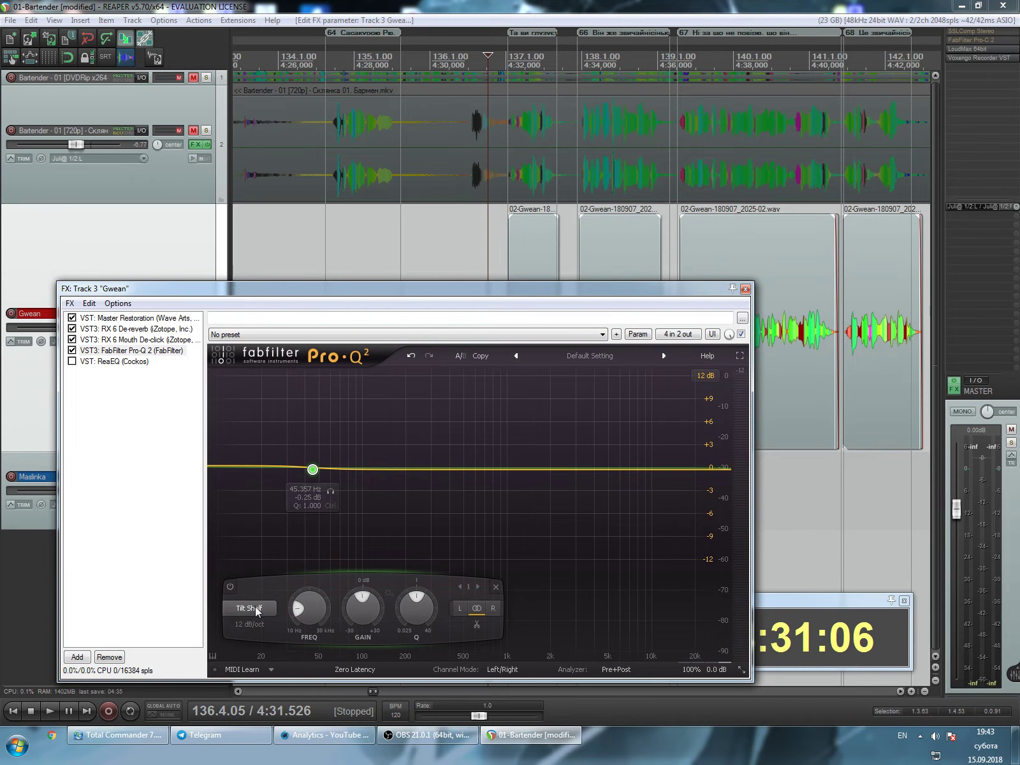
{"action": "left_click", "coordinate": [271, 608]}
{"action": "left_click", "coordinate": [288, 538]}
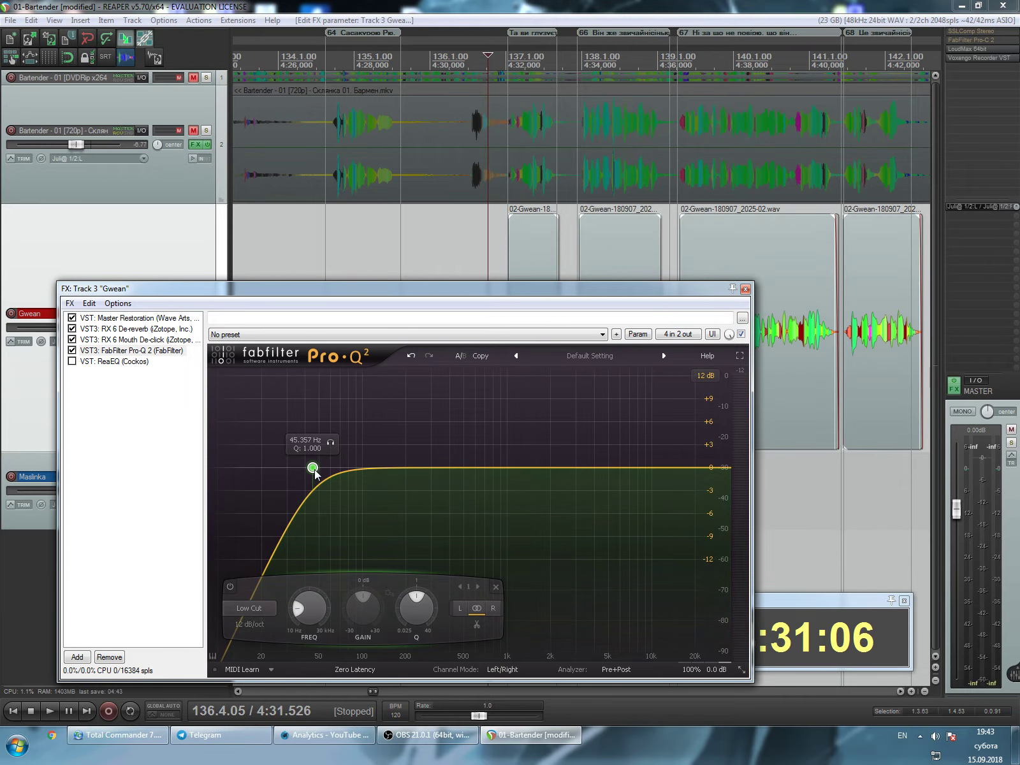
{"action": "scroll", "coordinate": [260, 630], "scroll_direction": "up", "scroll_amount": 7}
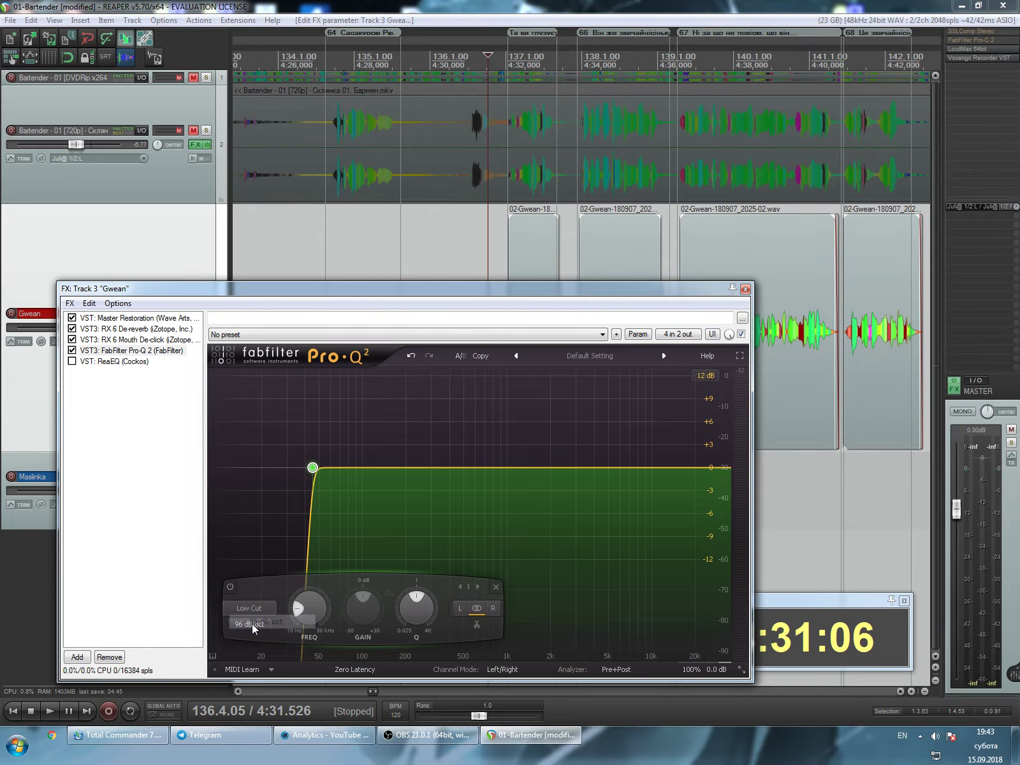
{"action": "left_click", "coordinate": [257, 610]}
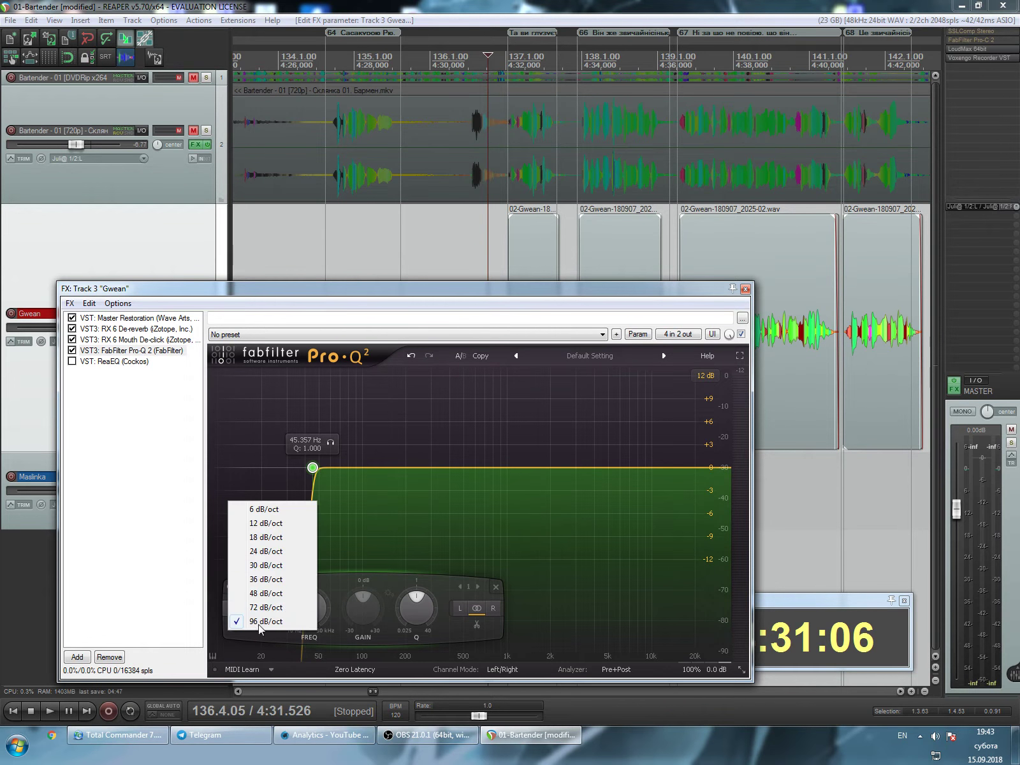
{"action": "left_click", "coordinate": [275, 489]}
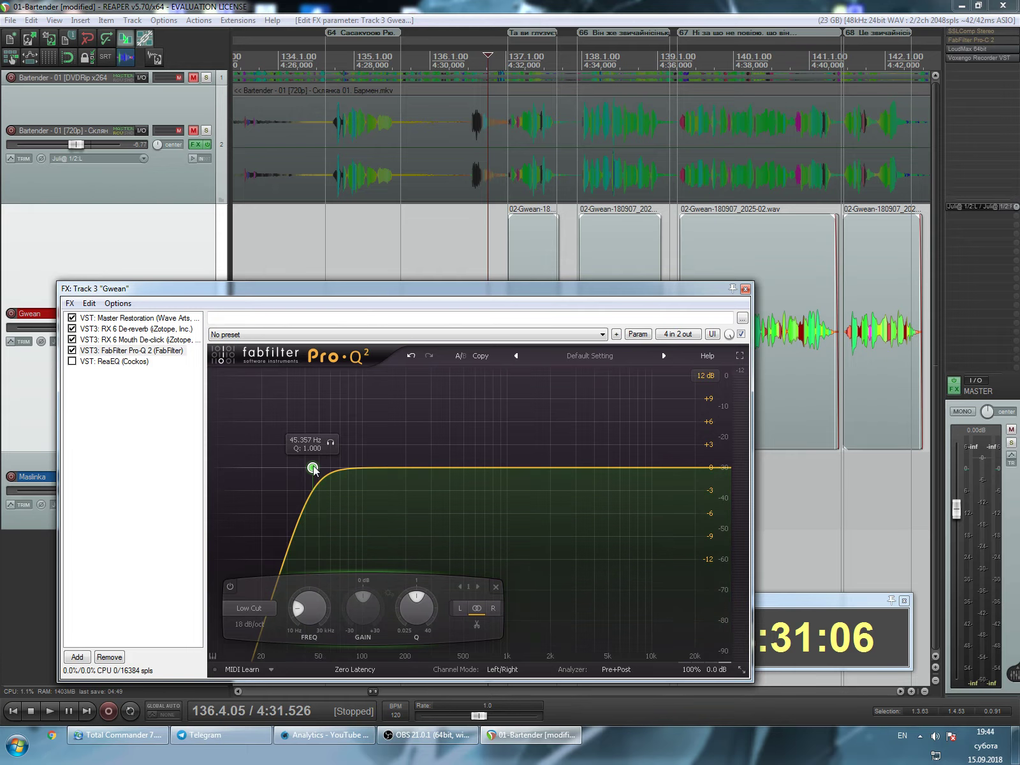
Shift the low cut's frequency to about 80 Hz, briefly trying about 56 Hz for comparison.
{"action": "left_click_drag", "start_coordinate": [316, 470], "coordinate": [350, 469]}
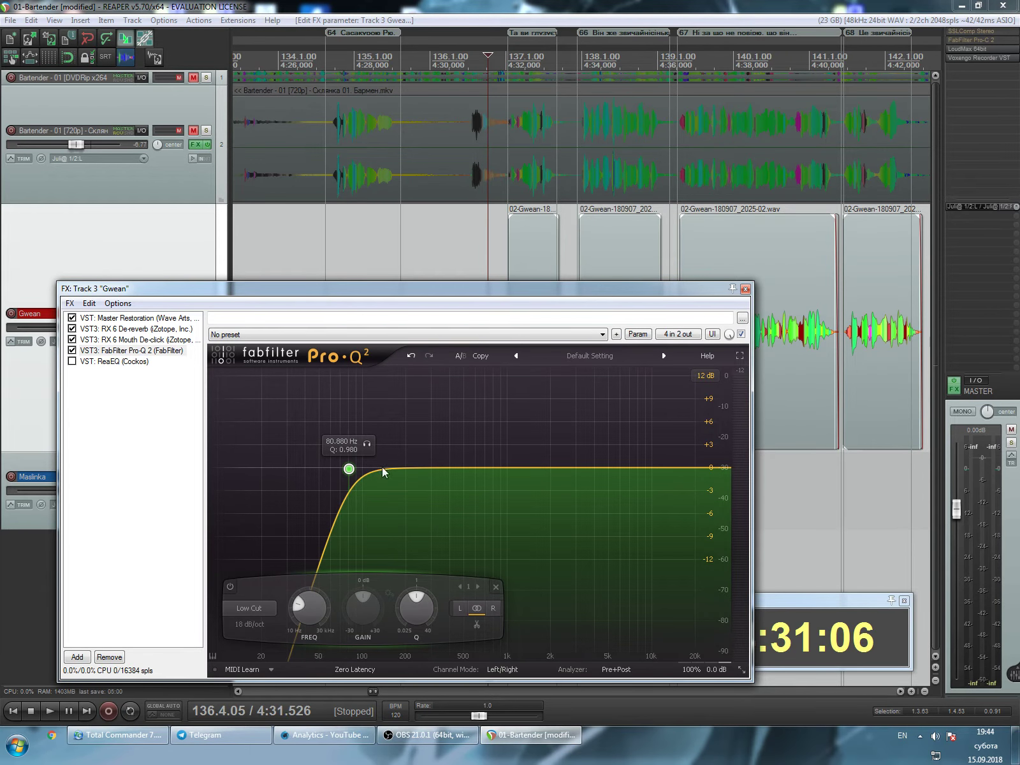
{"action": "left_click_drag", "start_coordinate": [350, 472], "coordinate": [347, 472]}
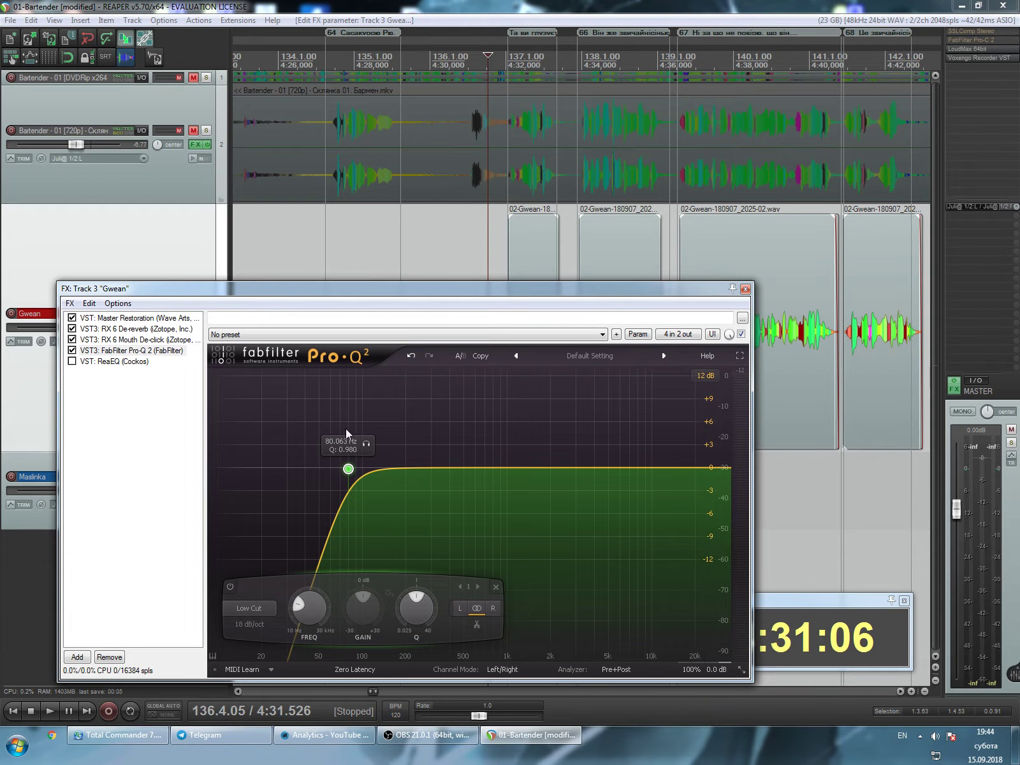
{"action": "left_click_drag", "start_coordinate": [352, 476], "coordinate": [329, 476]}
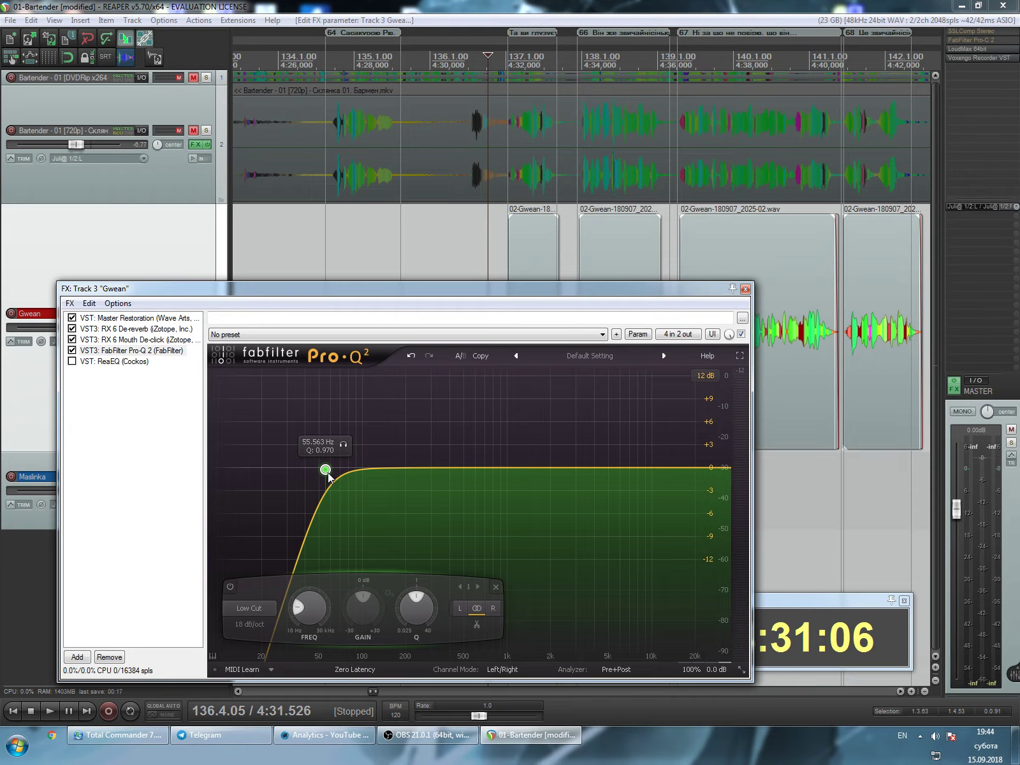
{"action": "left_click_drag", "start_coordinate": [329, 477], "coordinate": [352, 475]}
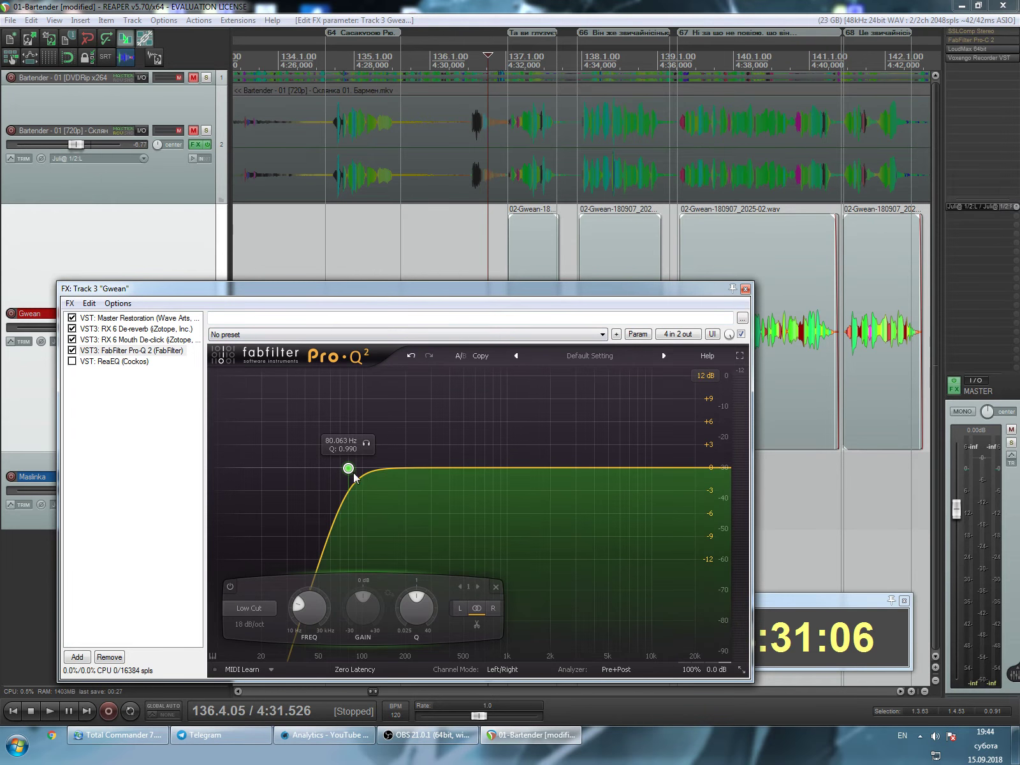
Lower the low cut to 10 Hz and play the voice track from just before its clip under marker 65.
{"action": "left_click_drag", "start_coordinate": [353, 471], "coordinate": [217, 475]}
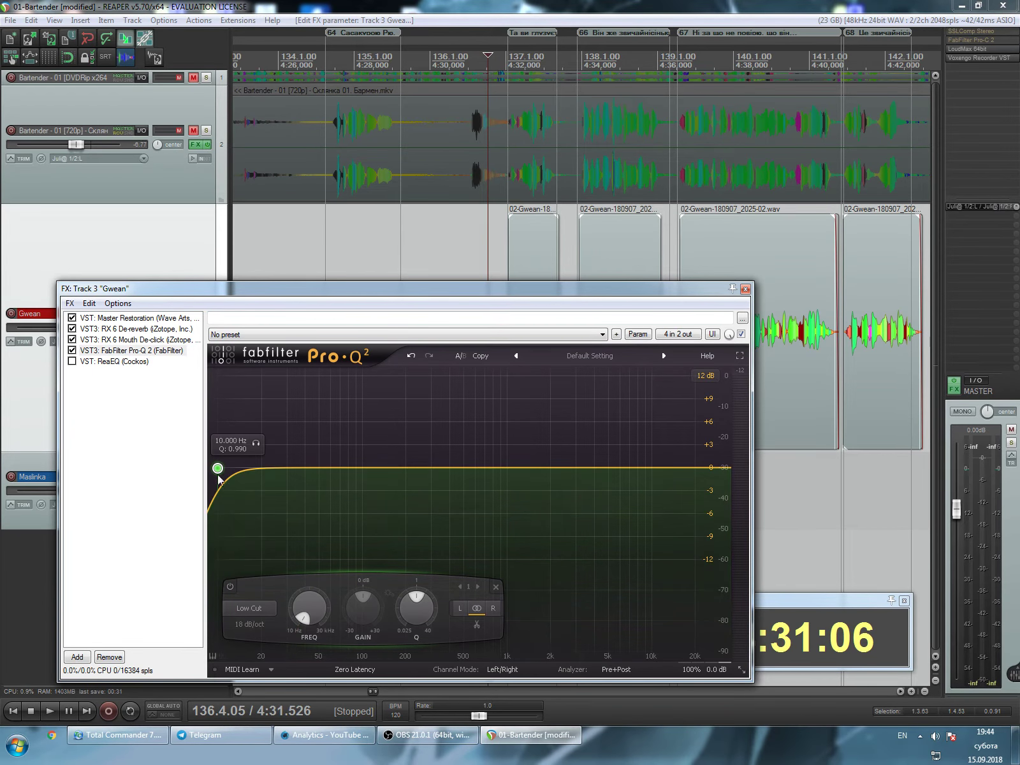
{"action": "left_click_drag", "start_coordinate": [561, 294], "coordinate": [561, 331]}
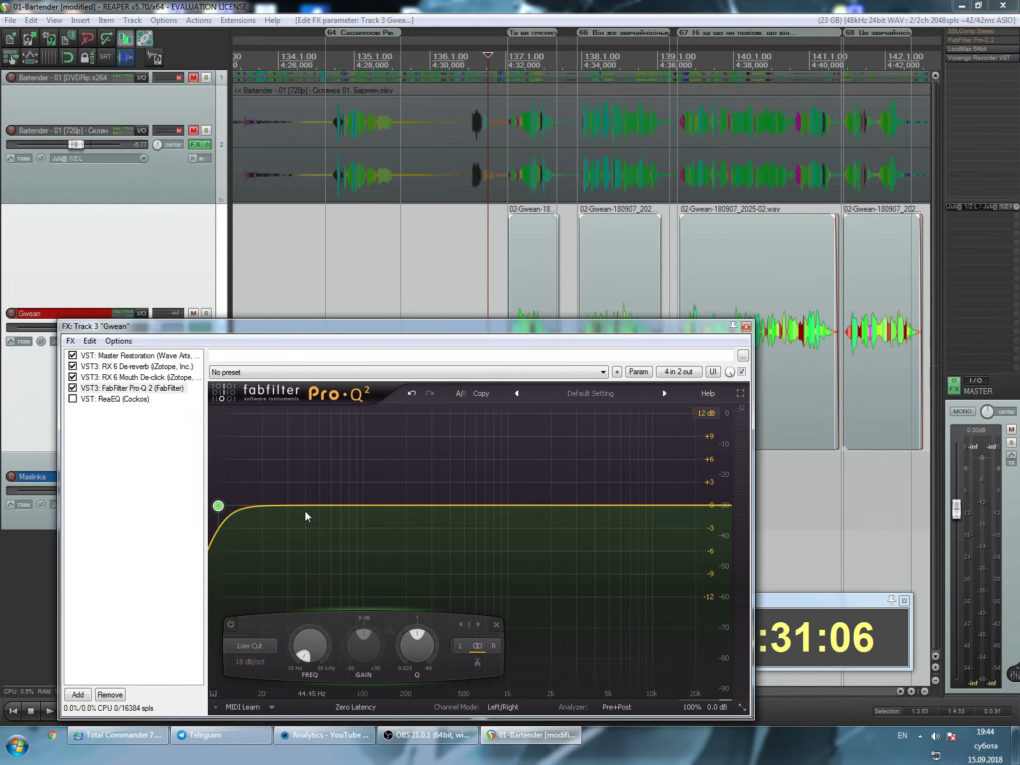
{"action": "left_click", "coordinate": [504, 214]}
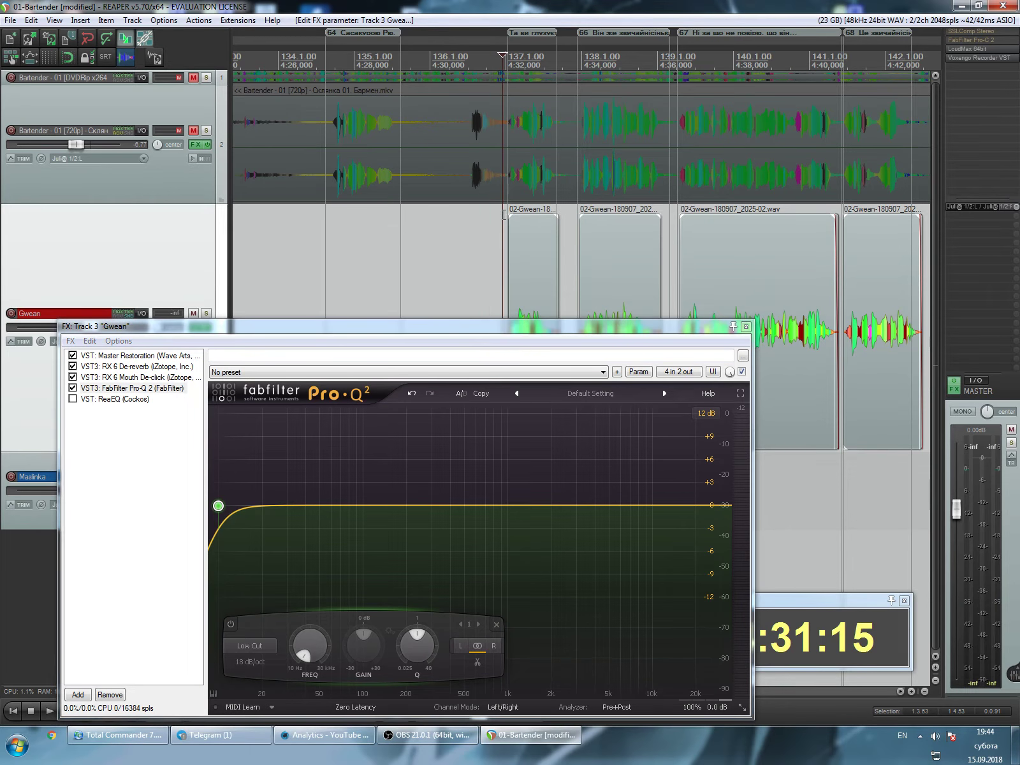
{"action": "scroll", "coordinate": [523, 262], "scroll_direction": "down", "scroll_amount": 1}
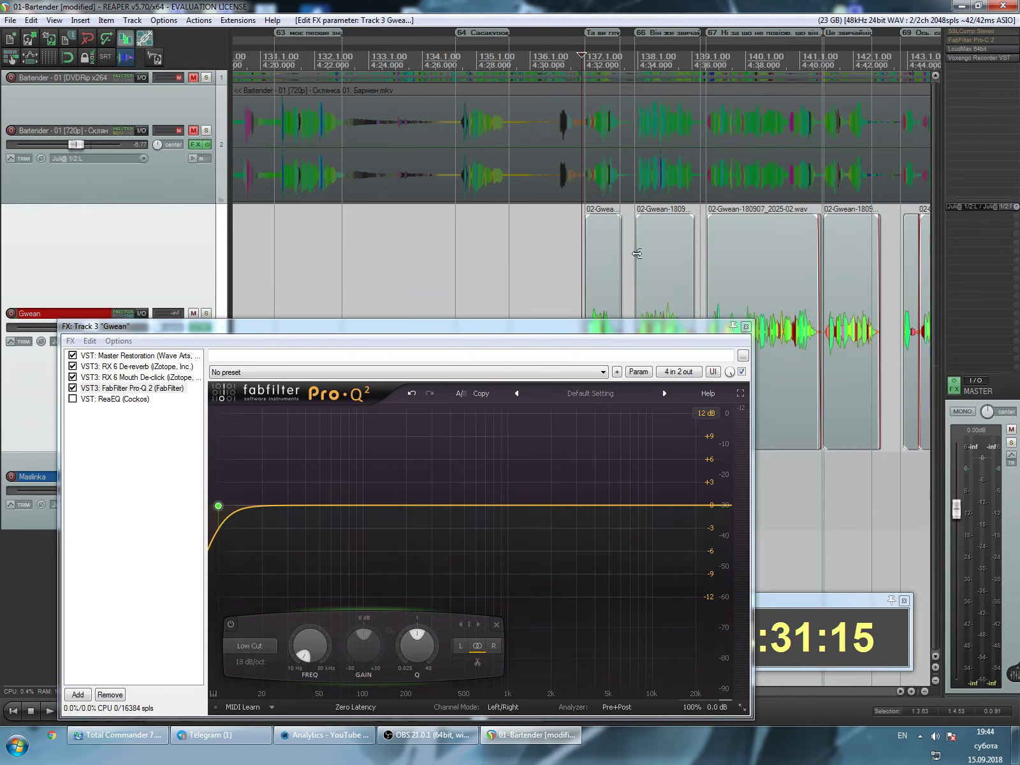
{"action": "key", "text": "space"}
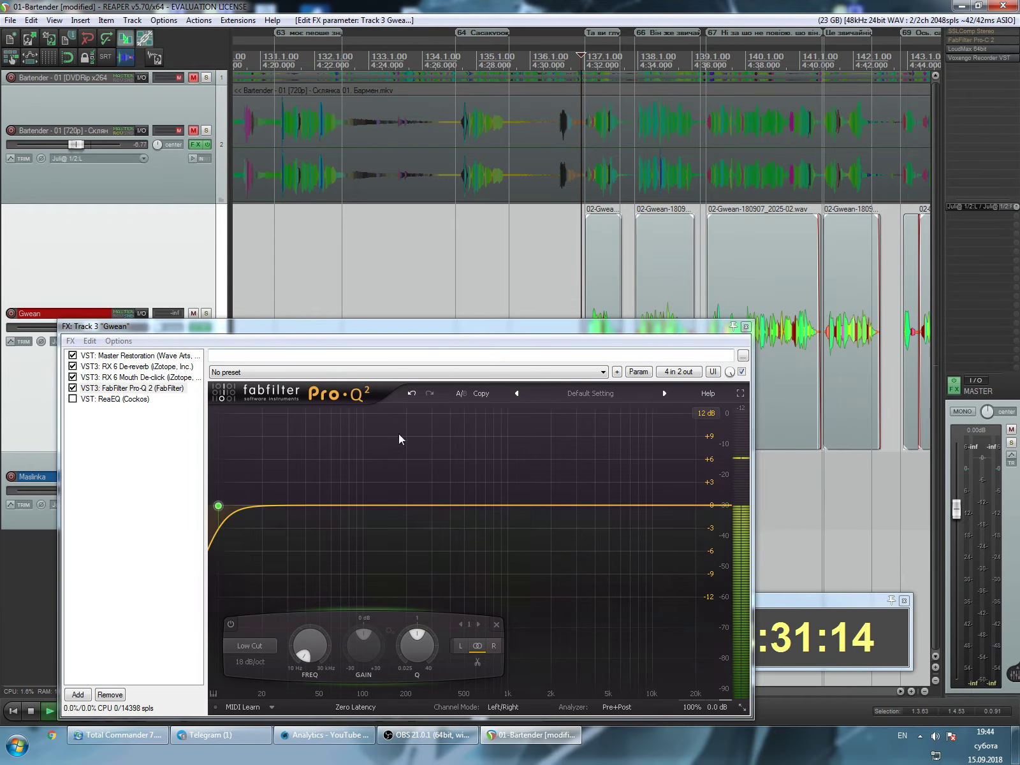
Sweep the low cut's frequency upward from 10 Hz to just below 100 Hz while listening to the voice clips.
{"action": "mouse_move", "coordinate": [219, 508]}
{"action": "left_click_drag", "start_coordinate": [219, 508], "coordinate": [229, 505]}
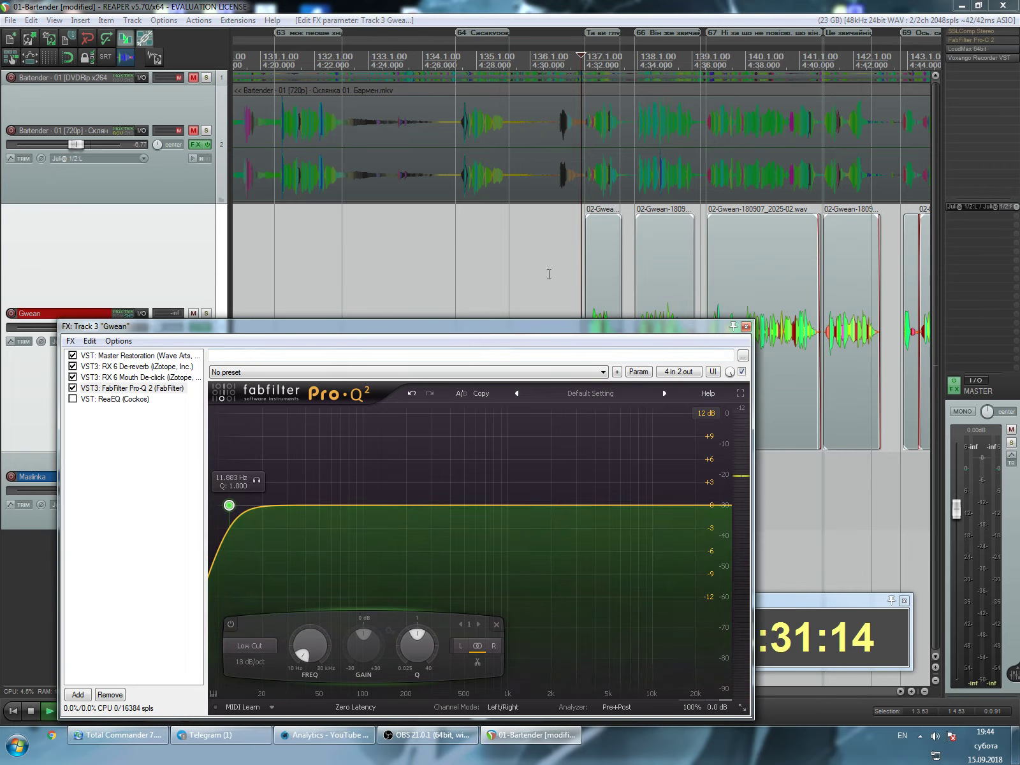
{"action": "left_click", "coordinate": [584, 219]}
{"action": "left_click", "coordinate": [585, 220]}
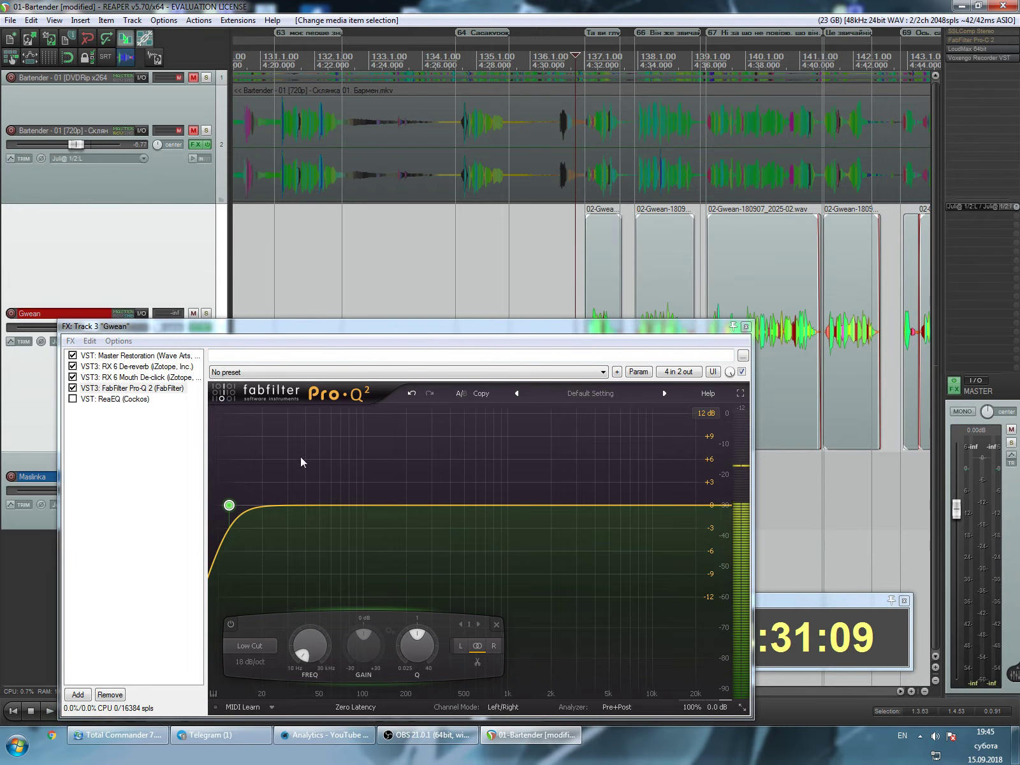
{"action": "left_click_drag", "start_coordinate": [257, 480], "coordinate": [275, 486]}
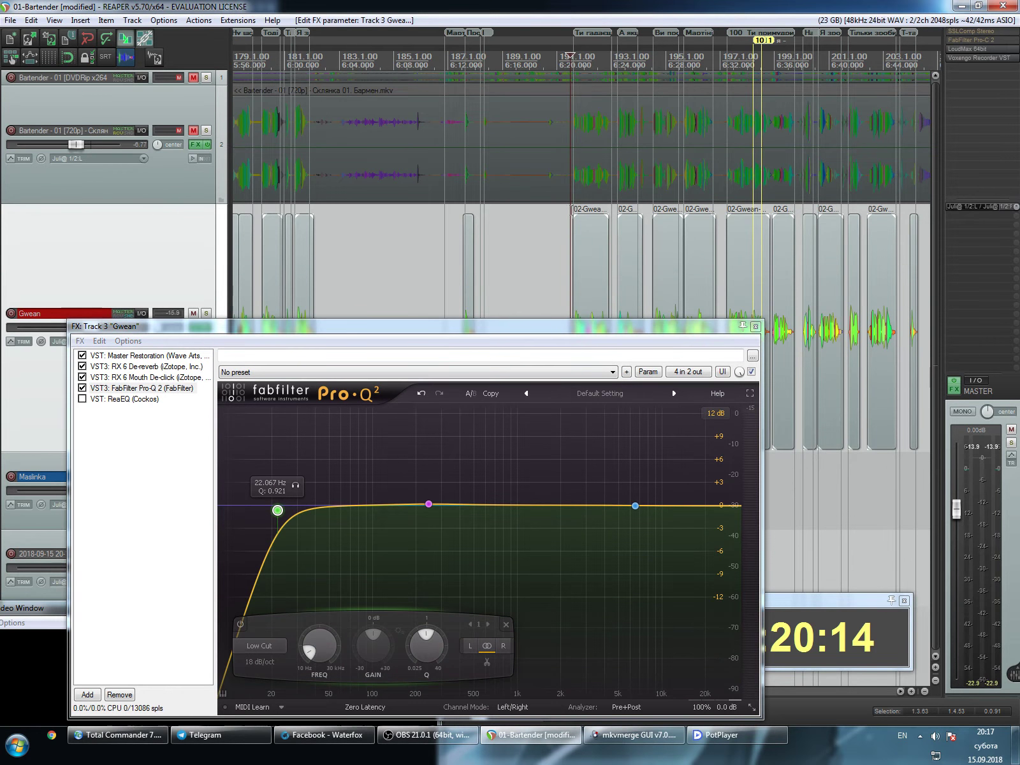
{"action": "mouse_move", "coordinate": [278, 508]}
{"action": "left_click_drag", "start_coordinate": [295, 485], "coordinate": [385, 490]}
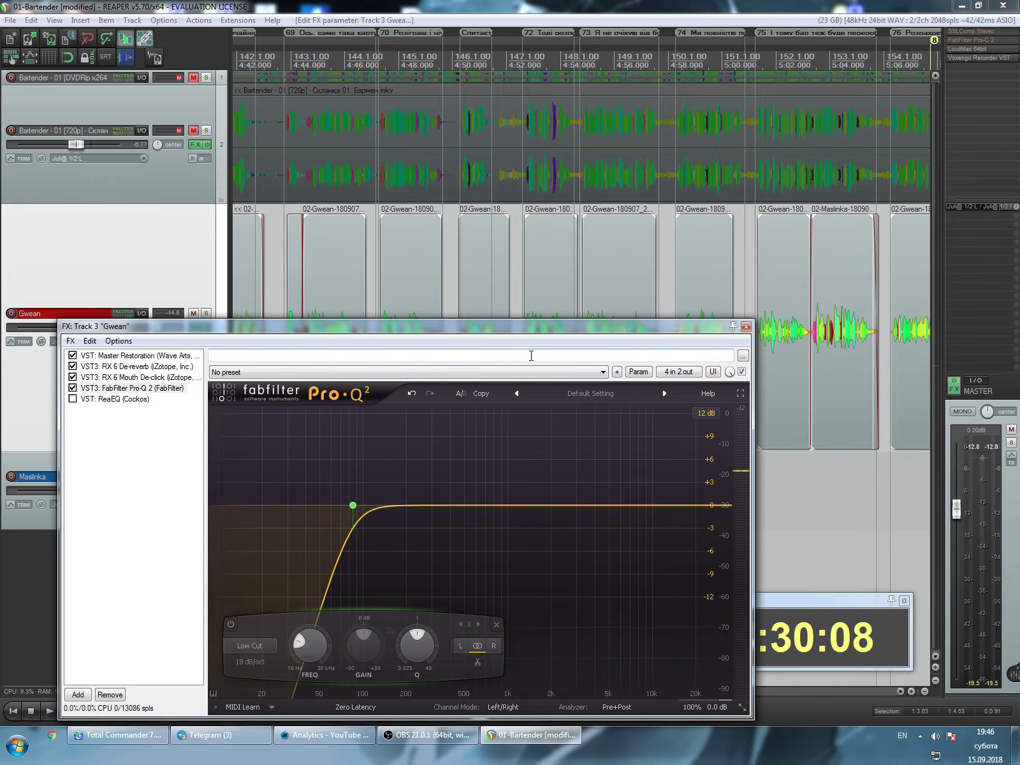
Add a second EQ band at about 4684 Hz with a slight gain of about +0.17 dB.
{"action": "left_click_drag", "start_coordinate": [538, 333], "coordinate": [511, 321]}
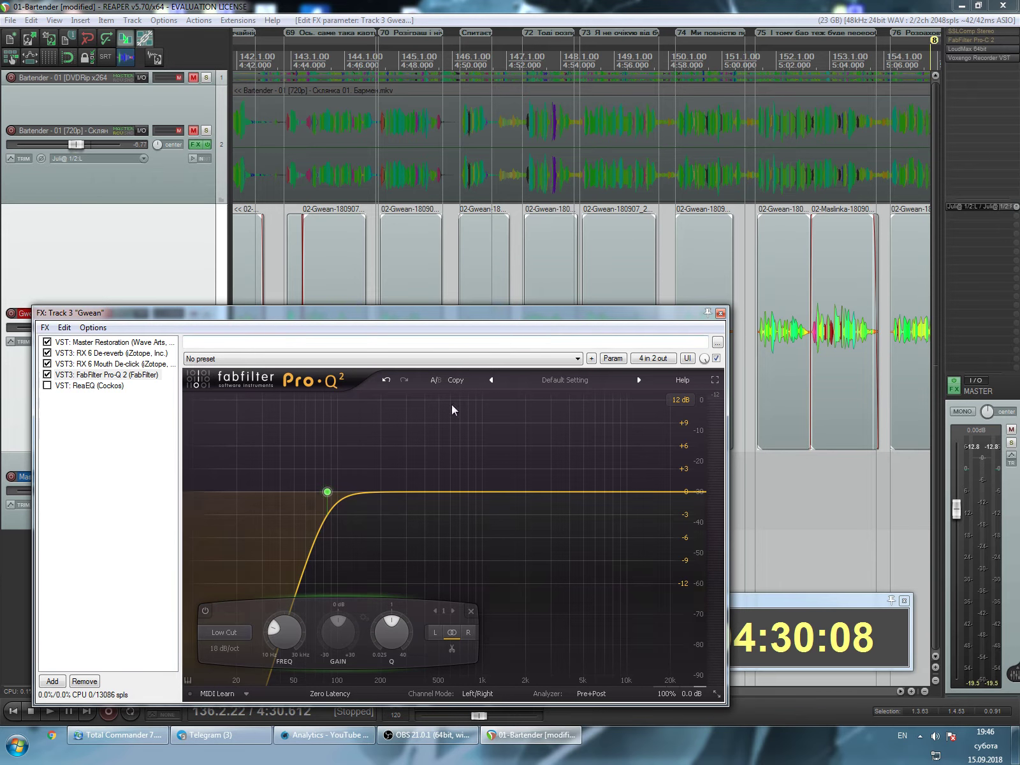
{"action": "left_click_drag", "start_coordinate": [559, 493], "coordinate": [576, 493]}
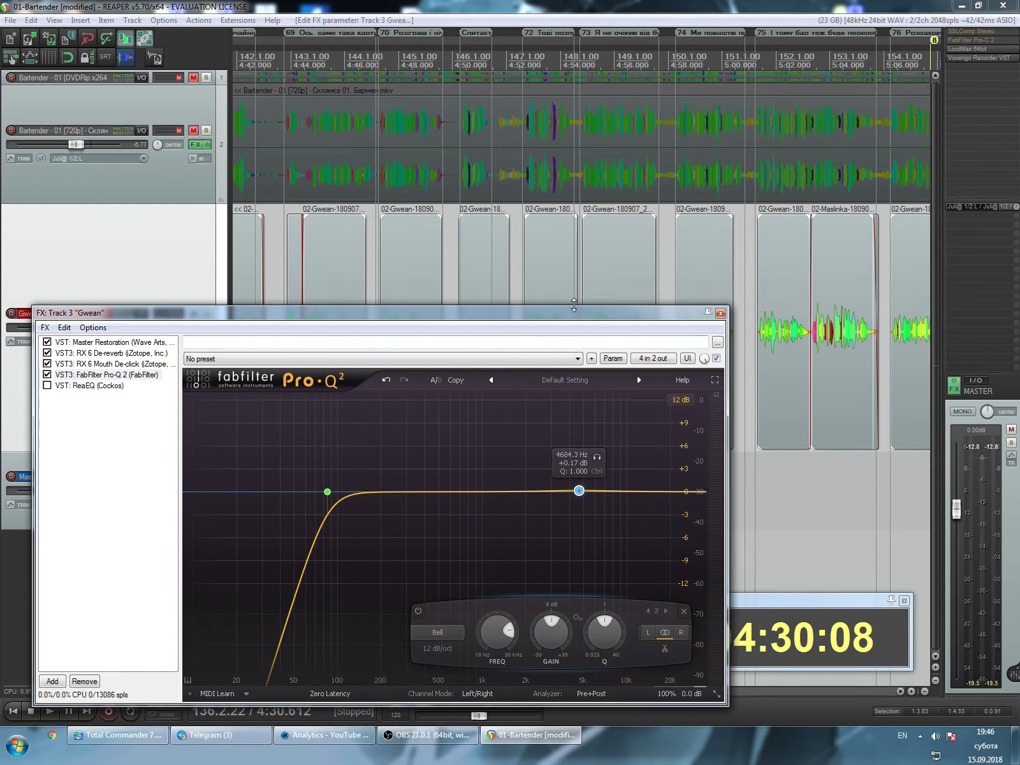
{"action": "left_click_drag", "start_coordinate": [578, 318], "coordinate": [562, 286]}
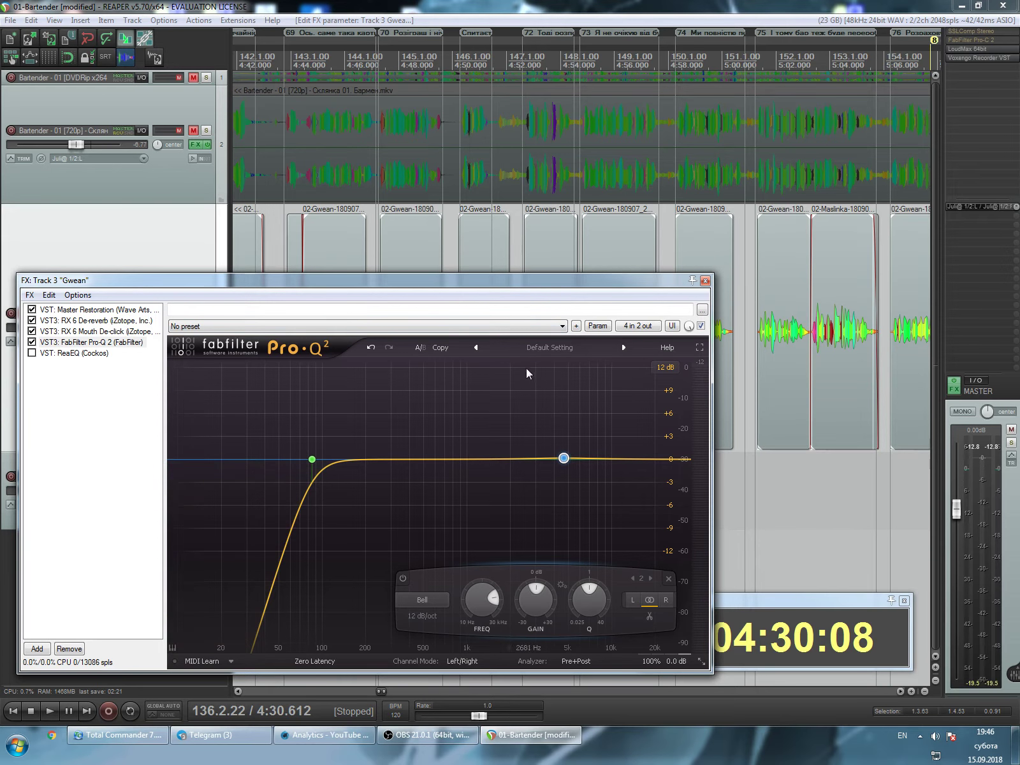
Change the second band to a High Shelf and raise it to about +2.92 dB at about 5510 Hz.
{"action": "mouse_move", "coordinate": [545, 437]}
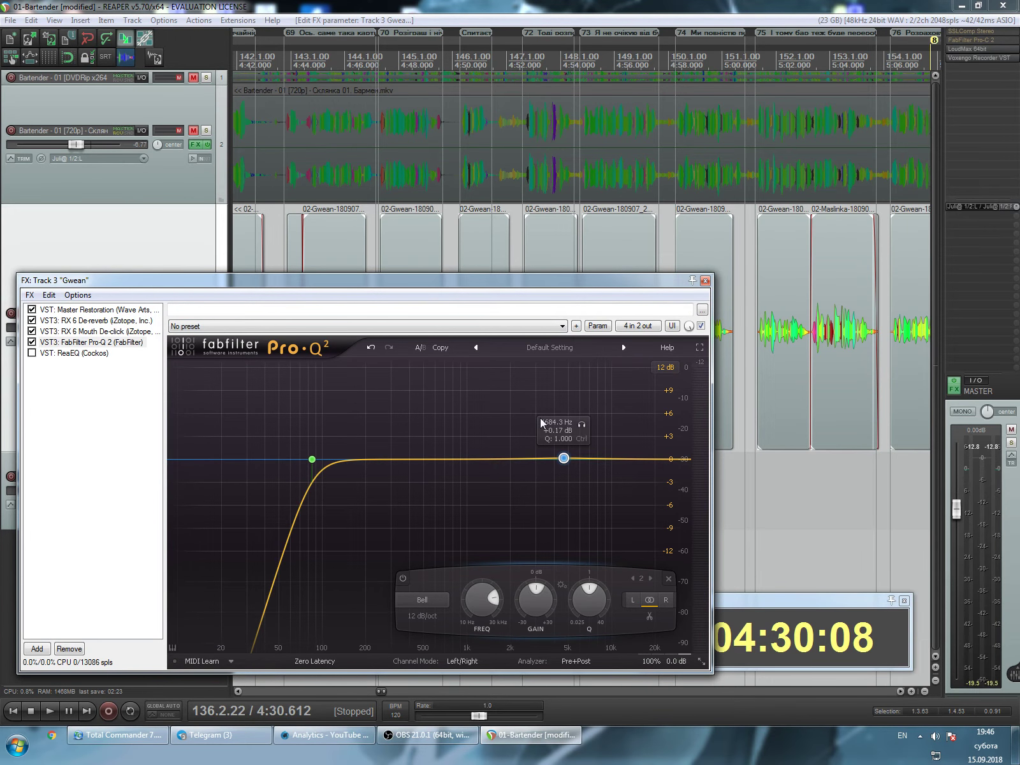
{"action": "left_click_drag", "start_coordinate": [564, 459], "coordinate": [560, 457]}
{"action": "left_click", "coordinate": [443, 602]}
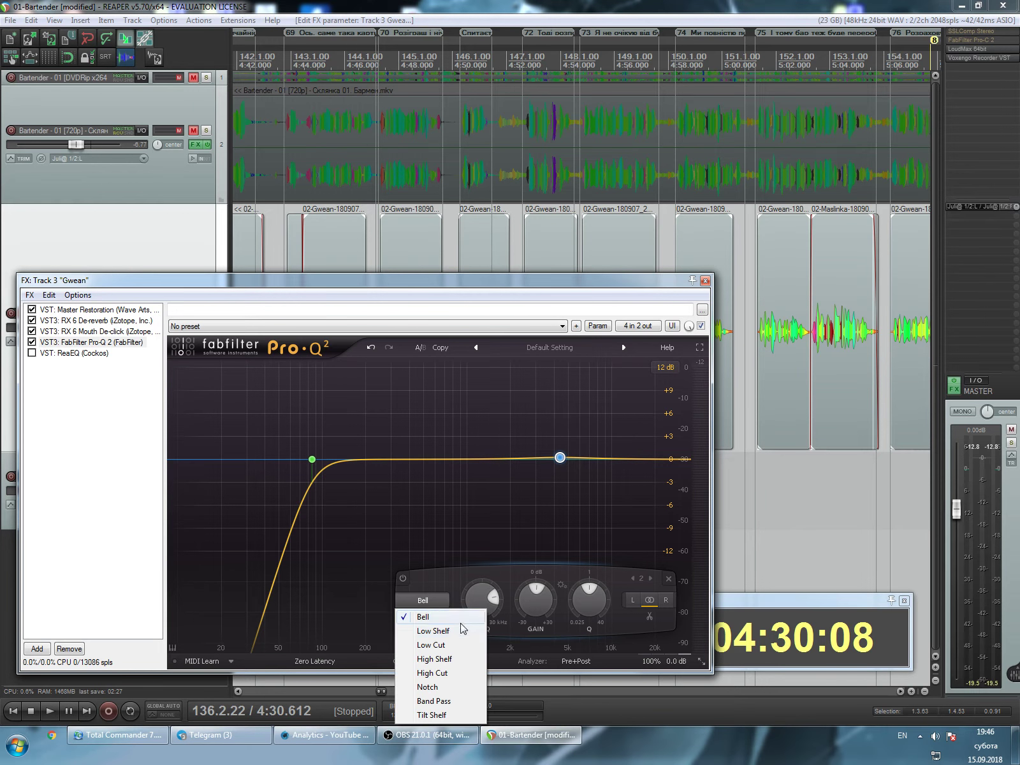
{"action": "left_click", "coordinate": [463, 660]}
{"action": "mouse_move", "coordinate": [560, 460]}
{"action": "left_mouse_down"}
{"action": "mouse_move", "coordinate": [583, 455]}
{"action": "mouse_move", "coordinate": [574, 448]}
{"action": "left_mouse_up"}
Play the voice track, boost the high shelf past +10 dB, and bring it back to about -0.5 dB at about 6224 Hz.
{"action": "left_click_drag", "start_coordinate": [528, 278], "coordinate": [525, 334]}
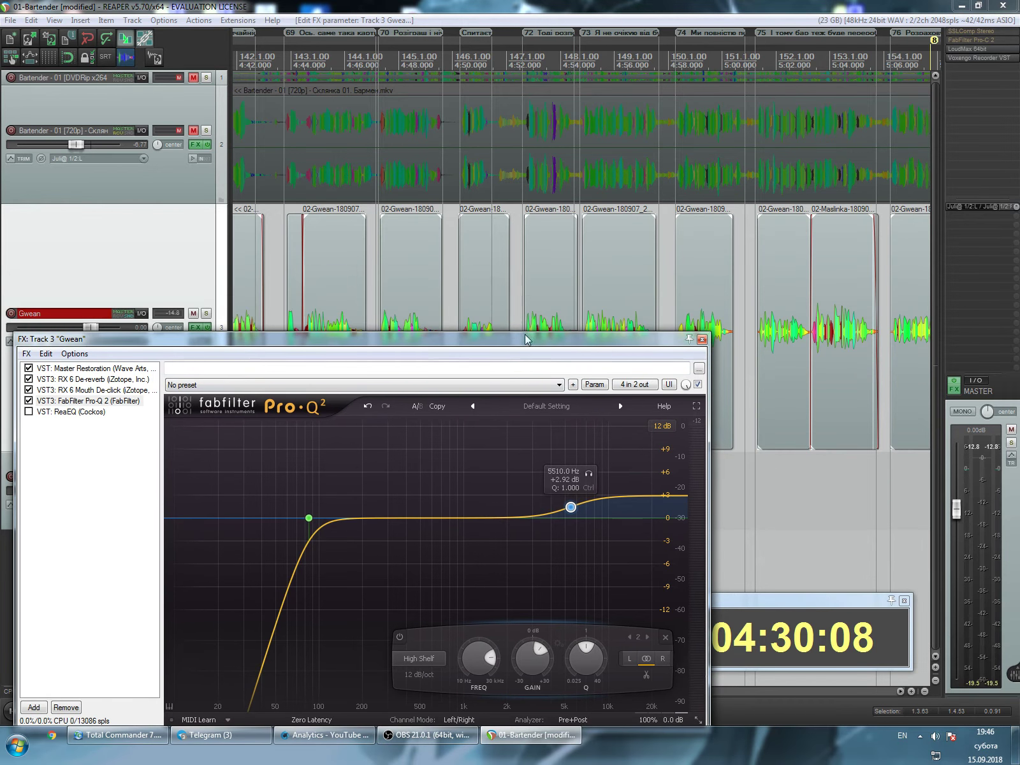
{"action": "scroll", "coordinate": [452, 261], "scroll_direction": "down", "scroll_amount": 3}
{"action": "scroll", "coordinate": [574, 159], "scroll_direction": "down", "scroll_amount": 3}
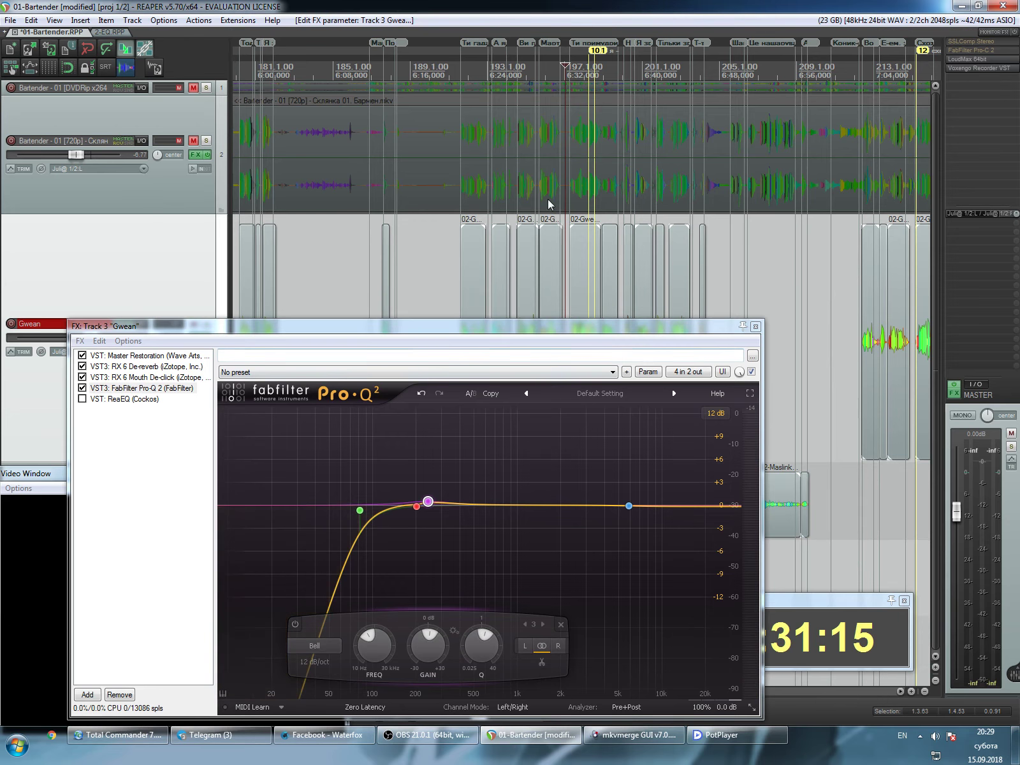
{"action": "key", "text": "space"}
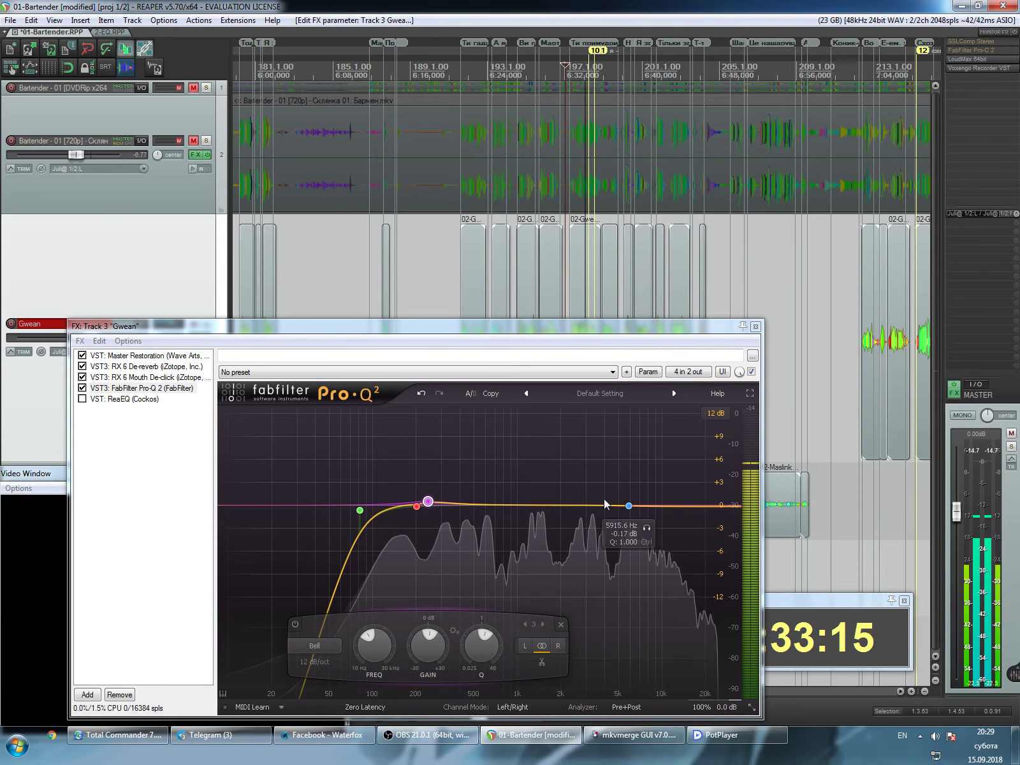
{"action": "left_click_drag", "start_coordinate": [629, 506], "coordinate": [614, 423]}
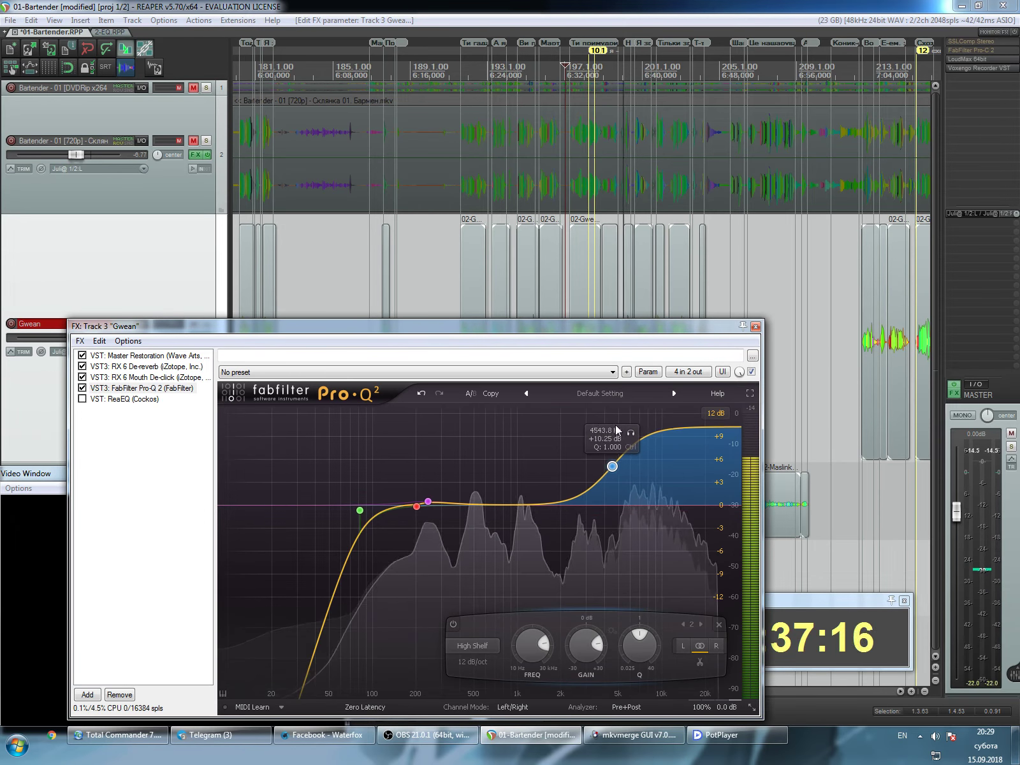
{"action": "left_click_drag", "start_coordinate": [613, 420], "coordinate": [638, 491]}
{"action": "key", "text": "space"}
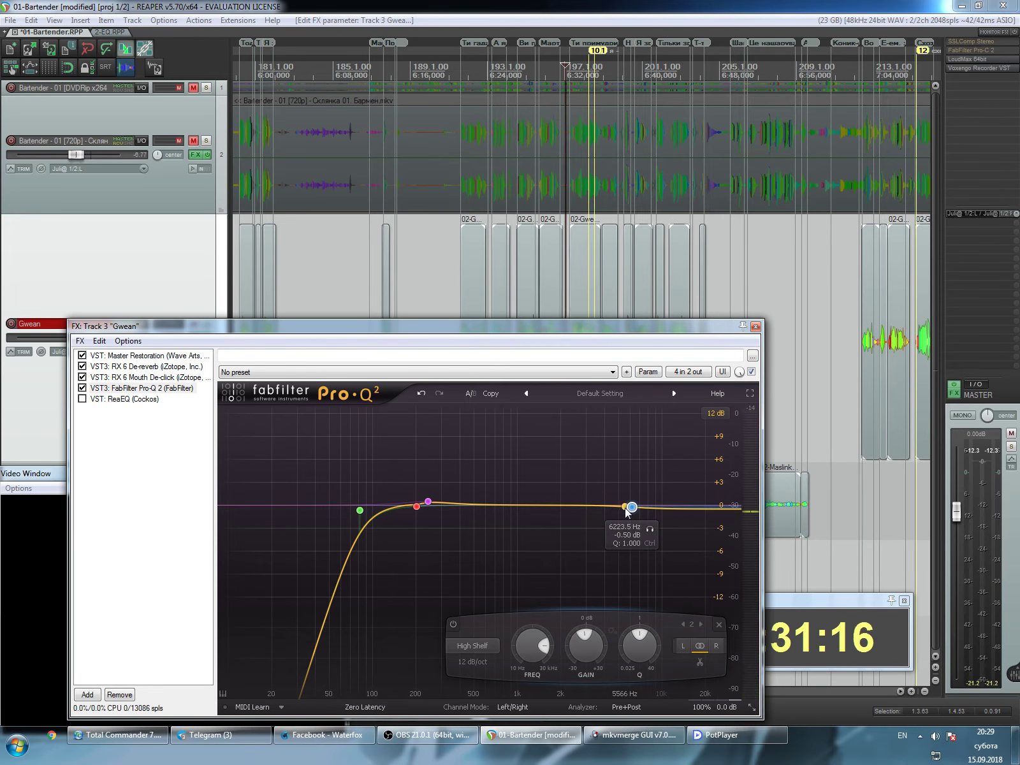
Move the third bell band through slight cuts near 285 Hz and 622 Hz to about 777 Hz at 0 dB.
{"action": "mouse_move", "coordinate": [428, 502]}
{"action": "left_mouse_down"}
{"action": "mouse_move", "coordinate": [418, 546]}
{"action": "mouse_move", "coordinate": [431, 555]}
{"action": "mouse_move", "coordinate": [440, 437]}
{"action": "mouse_move", "coordinate": [437, 503]}
{"action": "mouse_move", "coordinate": [506, 533]}
{"action": "mouse_move", "coordinate": [437, 504]}
{"action": "left_mouse_up"}
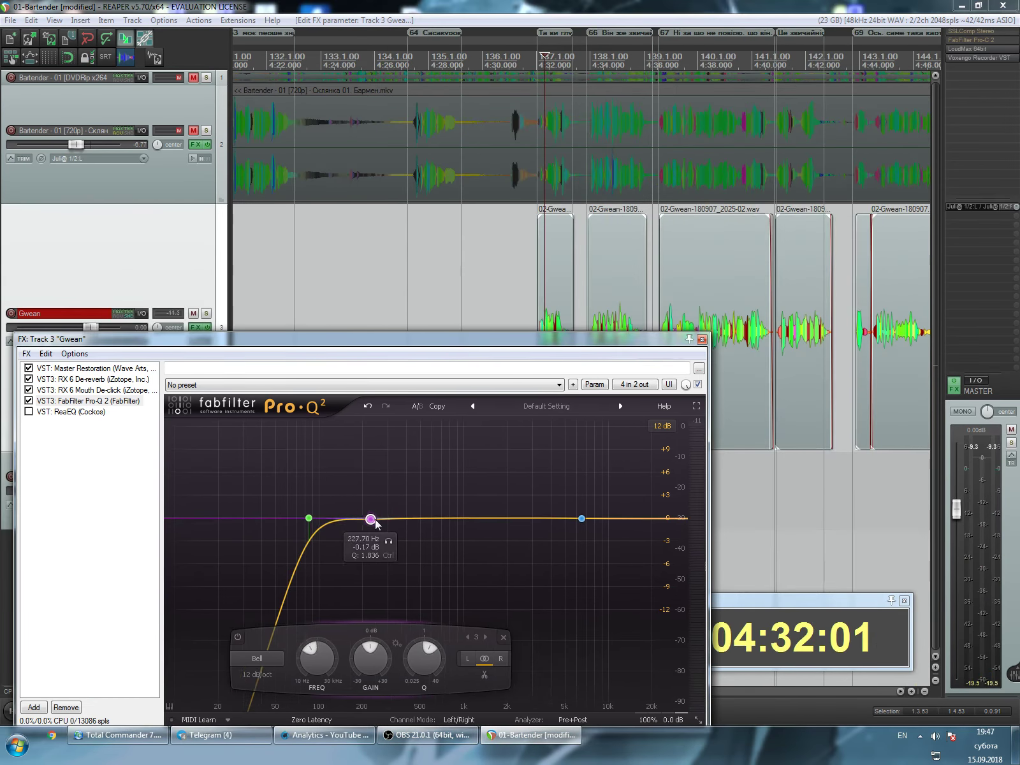
{"action": "mouse_move", "coordinate": [390, 526]}
{"action": "left_mouse_down"}
{"action": "mouse_move", "coordinate": [360, 522]}
{"action": "mouse_move", "coordinate": [387, 544]}
{"action": "mouse_move", "coordinate": [367, 547]}
{"action": "mouse_move", "coordinate": [390, 542]}
{"action": "mouse_move", "coordinate": [360, 542]}
{"action": "mouse_move", "coordinate": [378, 544]}
{"action": "mouse_move", "coordinate": [377, 520]}
{"action": "mouse_move", "coordinate": [386, 524]}
{"action": "left_mouse_up"}
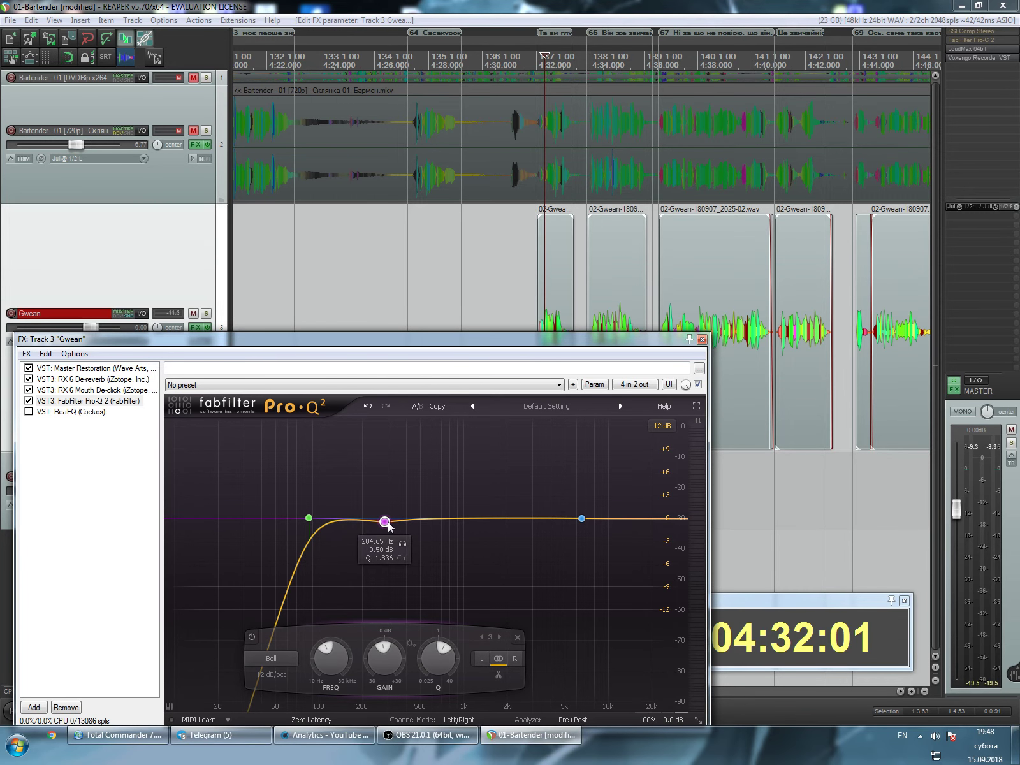
{"action": "left_click_drag", "start_coordinate": [386, 523], "coordinate": [425, 529]}
{"action": "mouse_move", "coordinate": [434, 529]}
{"action": "left_mouse_down"}
{"action": "mouse_move", "coordinate": [474, 528]}
{"action": "mouse_move", "coordinate": [436, 529]}
{"action": "left_mouse_up"}
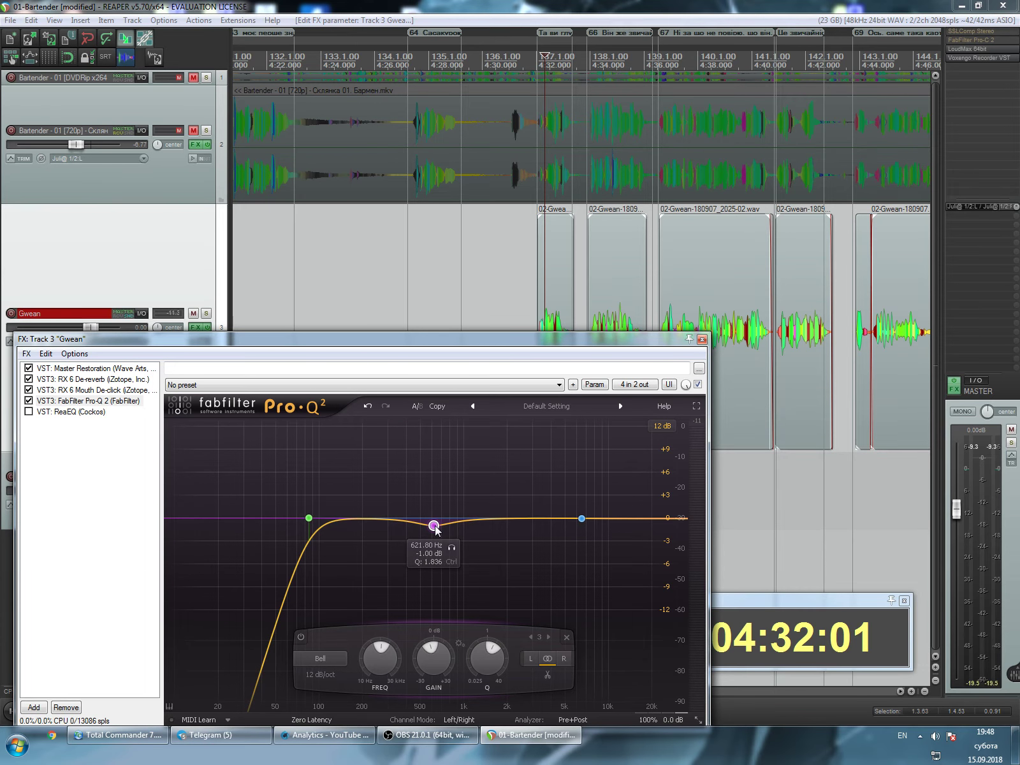
{"action": "left_click_drag", "start_coordinate": [436, 530], "coordinate": [448, 518]}
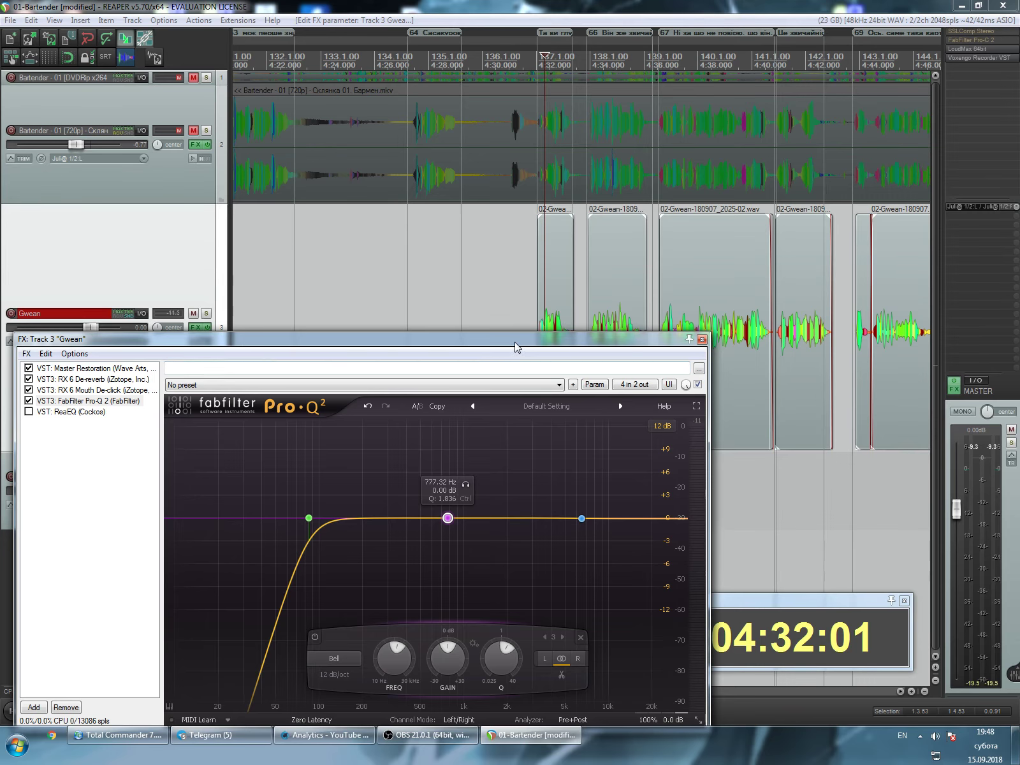
Shift the high shelf to about 6037 Hz at -0.17 dB and move the bell band to just above 500 Hz.
{"action": "left_click_drag", "start_coordinate": [516, 347], "coordinate": [515, 322]}
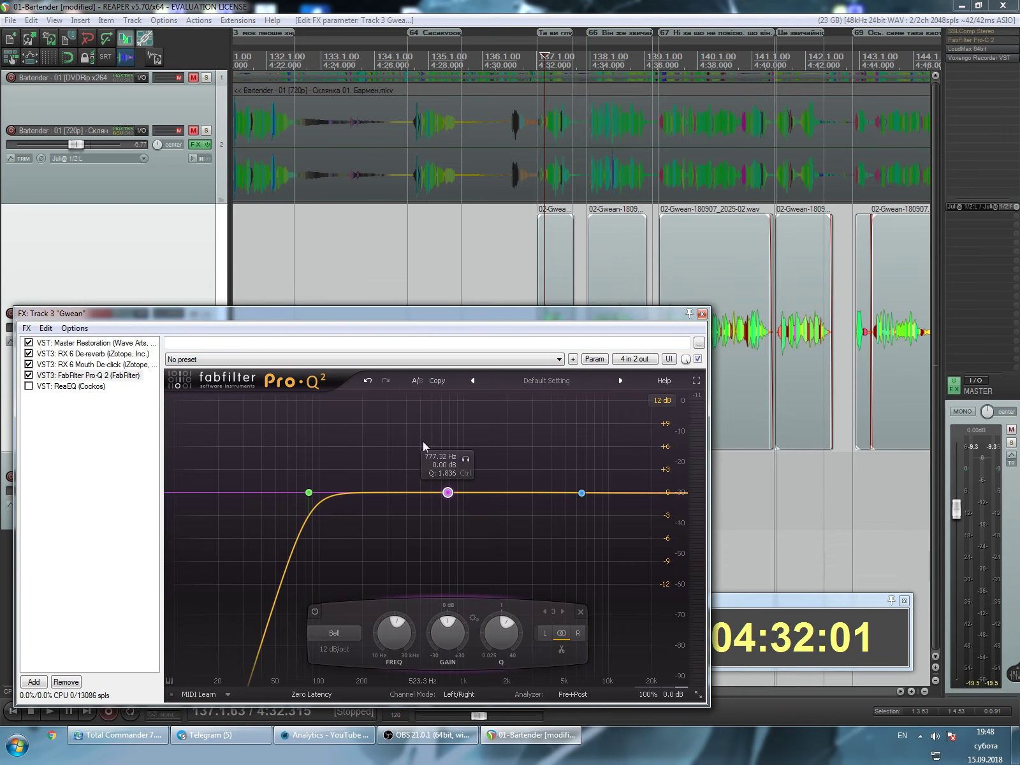
{"action": "mouse_move", "coordinate": [448, 493]}
{"action": "left_mouse_down"}
{"action": "mouse_move", "coordinate": [446, 405]}
{"action": "mouse_move", "coordinate": [449, 496]}
{"action": "left_mouse_up"}
{"action": "left_click_drag", "start_coordinate": [582, 493], "coordinate": [576, 493]}
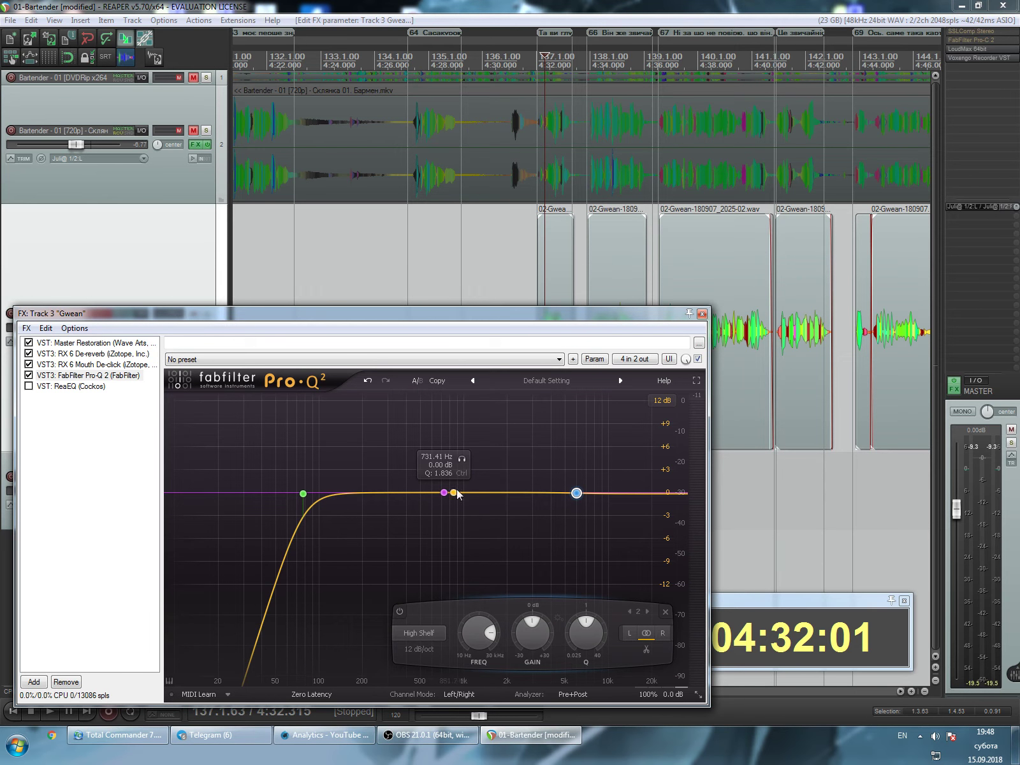
{"action": "mouse_move", "coordinate": [444, 493]}
{"action": "left_mouse_down"}
{"action": "mouse_move", "coordinate": [419, 516]}
{"action": "mouse_move", "coordinate": [436, 516]}
{"action": "mouse_move", "coordinate": [426, 496]}
{"action": "left_mouse_up"}
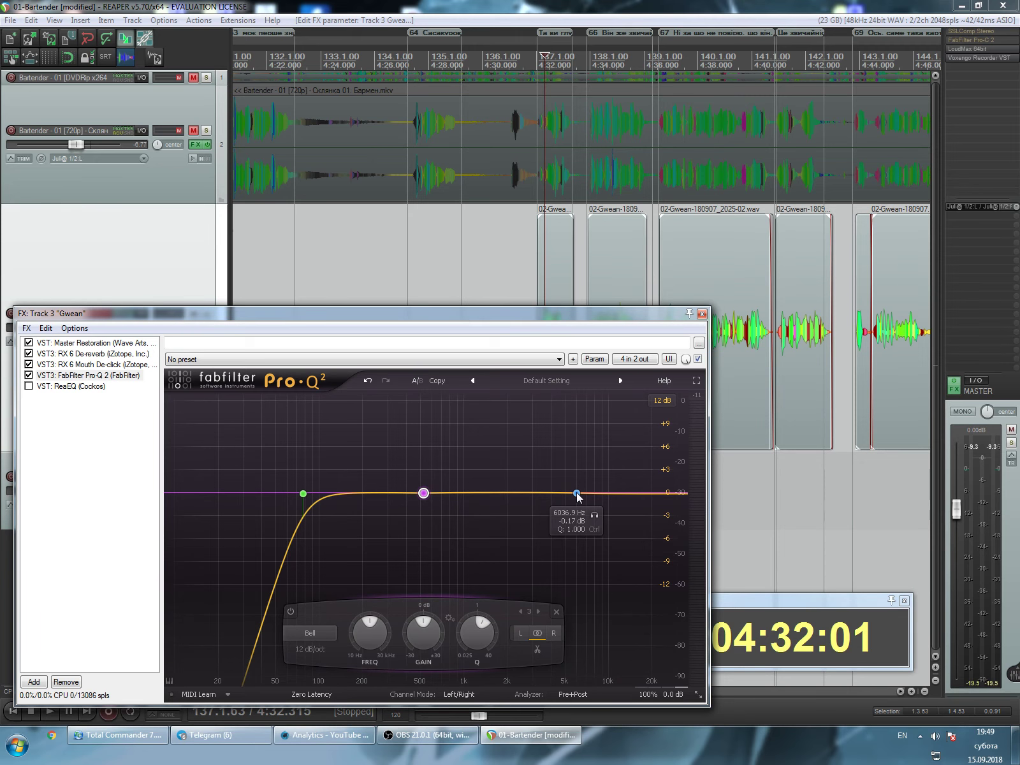
Shift the high shelf up to roughly 7 kHz at about 0 dB and bypass FabFilter Pro-Q 2.
{"action": "mouse_move", "coordinate": [577, 494]}
{"action": "left_mouse_down"}
{"action": "mouse_move", "coordinate": [574, 473]}
{"action": "mouse_move", "coordinate": [581, 493]}
{"action": "left_mouse_up"}
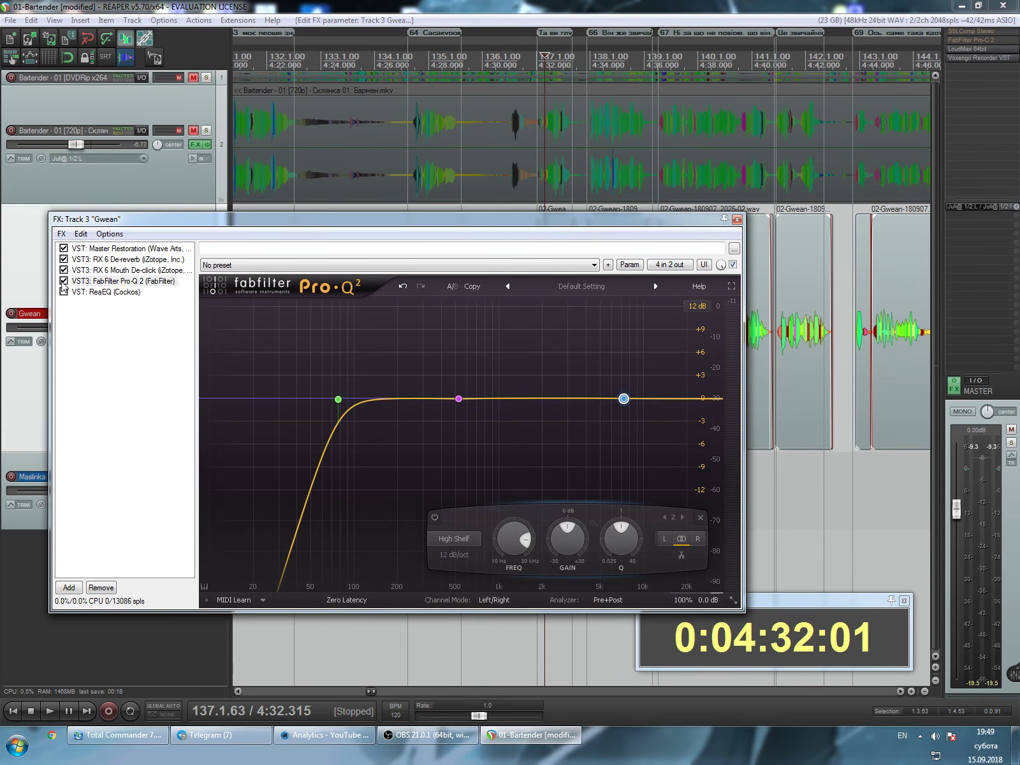
{"action": "left_click", "coordinate": [64, 280]}
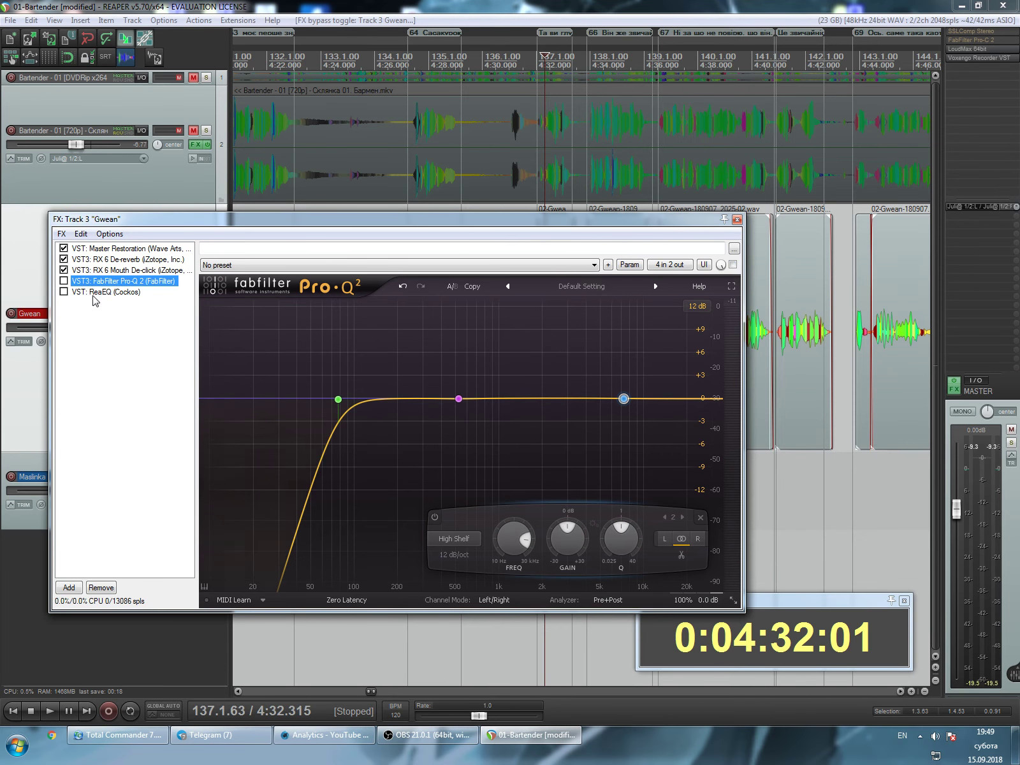
Enable ReaEQ on track 3 and set its High Pass band to 82.1 Hz with a 2.00 oct bandwidth.
{"action": "left_click", "coordinate": [81, 293]}
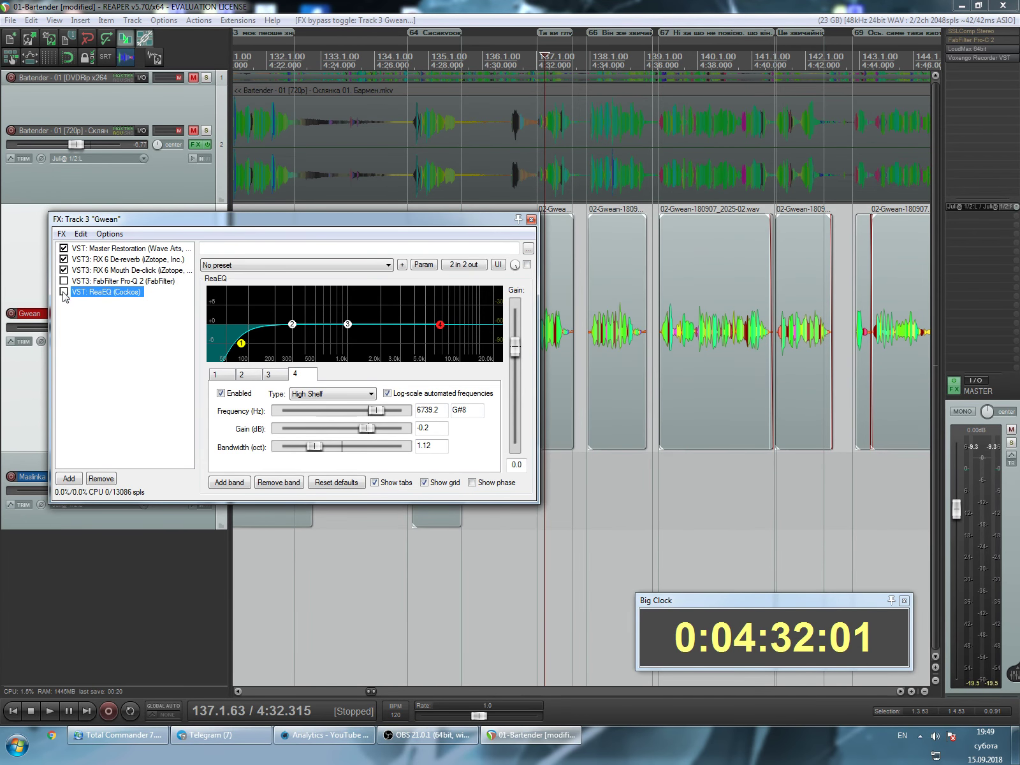
{"action": "mouse_move", "coordinate": [241, 344]}
{"action": "left_mouse_down"}
{"action": "mouse_move", "coordinate": [212, 347]}
{"action": "mouse_move", "coordinate": [238, 347]}
{"action": "left_mouse_up"}
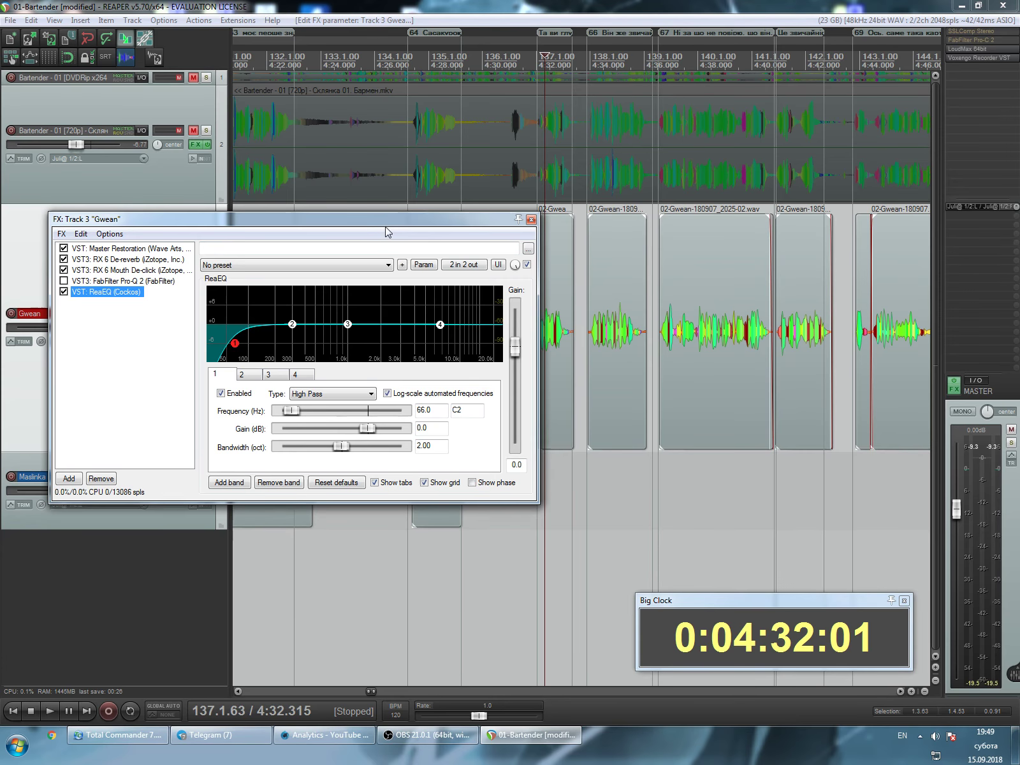
{"action": "left_click_drag", "start_coordinate": [388, 233], "coordinate": [404, 266]}
{"action": "left_click_drag", "start_coordinate": [252, 377], "coordinate": [259, 381]}
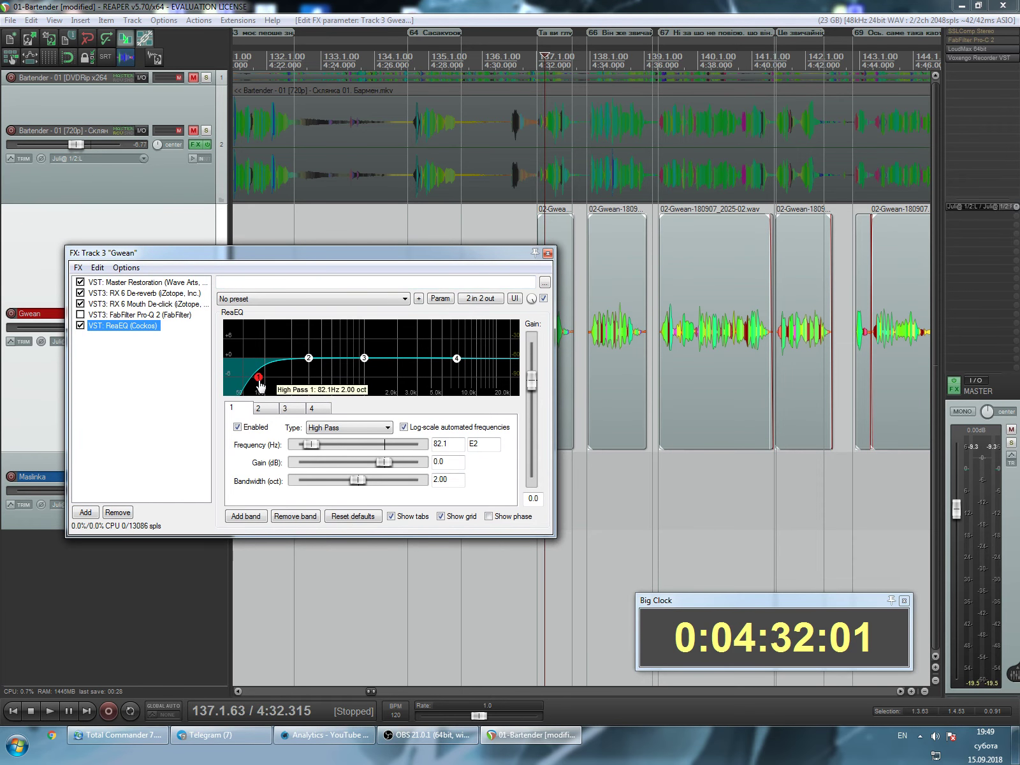
Save the current ReaEQ settings as the plugin's default preset, keeping the suggested preset name.
{"action": "left_click", "coordinate": [420, 299]}
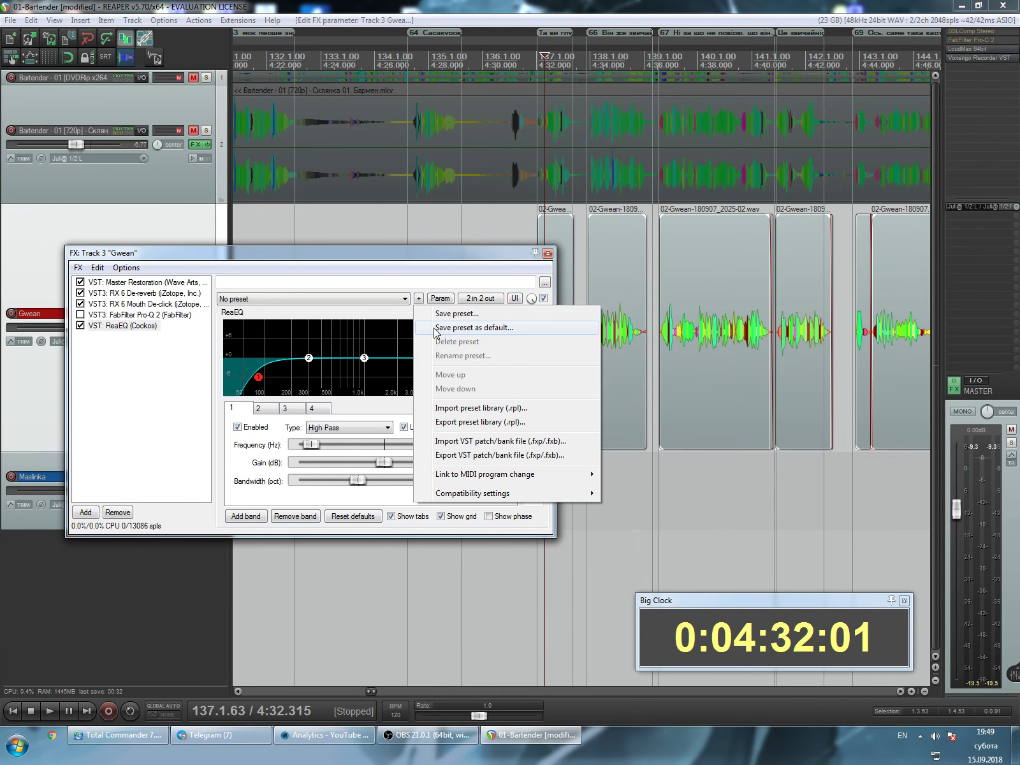
{"action": "left_click", "coordinate": [489, 333]}
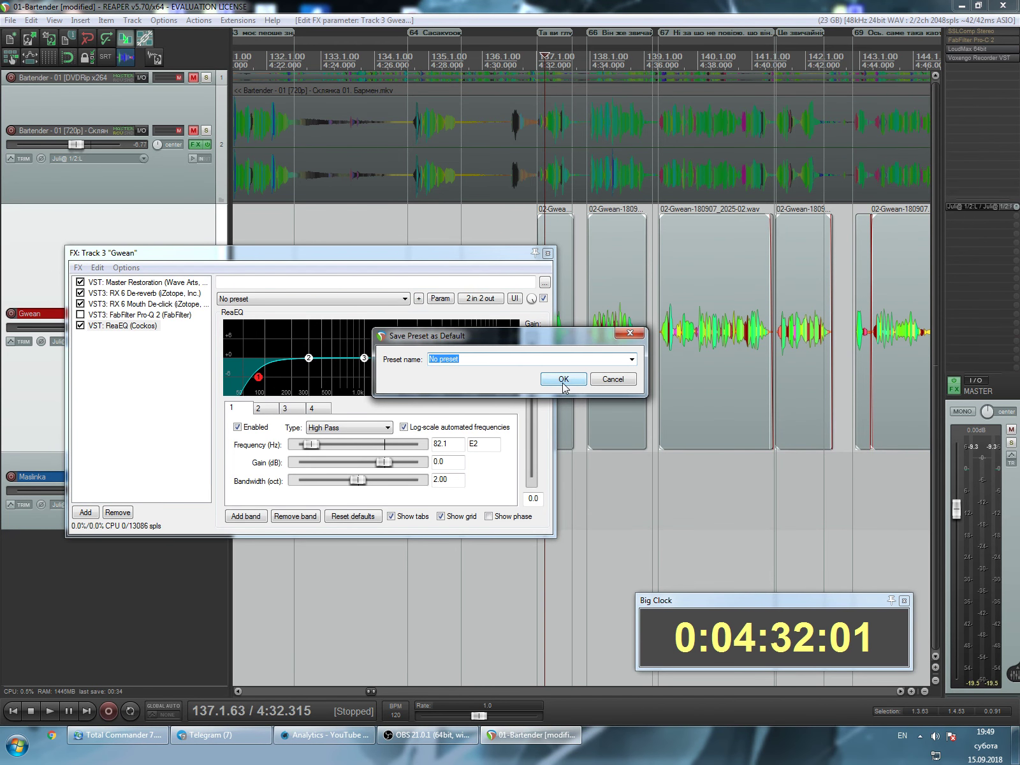
{"action": "left_click", "coordinate": [565, 380]}
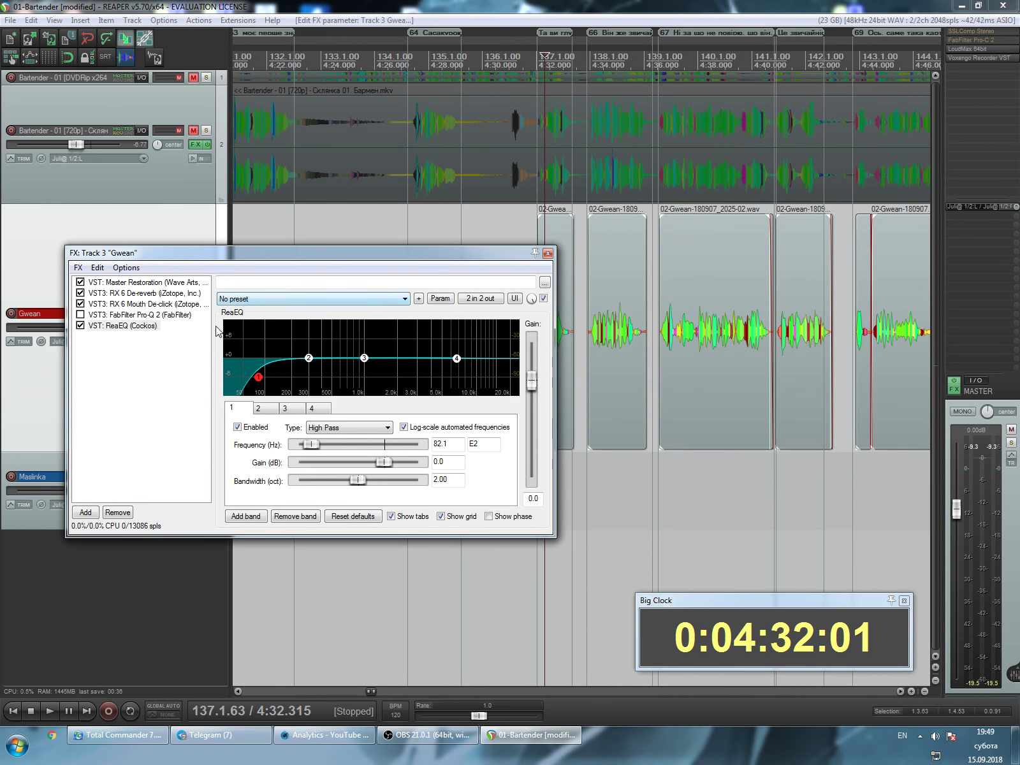
Remove ReaEQ from track 3's FX chain, add a fresh Cockos ReaEQ instance and check its High Pass band.
{"action": "left_click", "coordinate": [112, 314]}
{"action": "left_click", "coordinate": [111, 325]}
{"action": "left_click", "coordinate": [158, 454]}
{"action": "left_click", "coordinate": [117, 512]}
{"action": "left_click", "coordinate": [86, 621]}
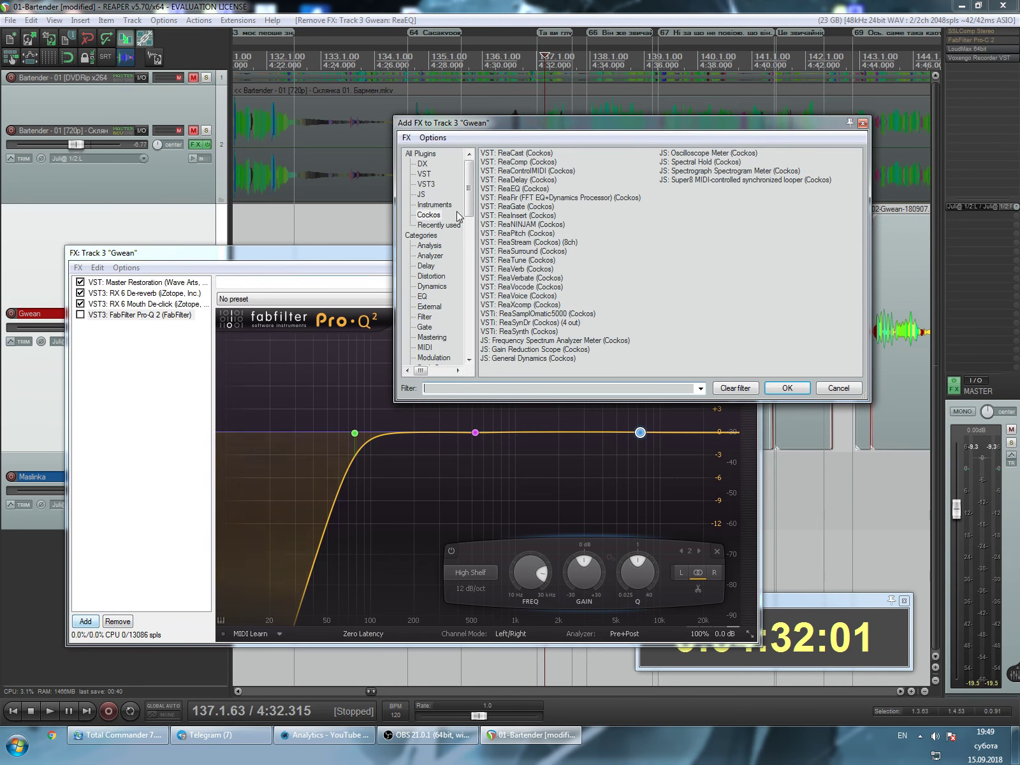
{"action": "double_click", "coordinate": [523, 189]}
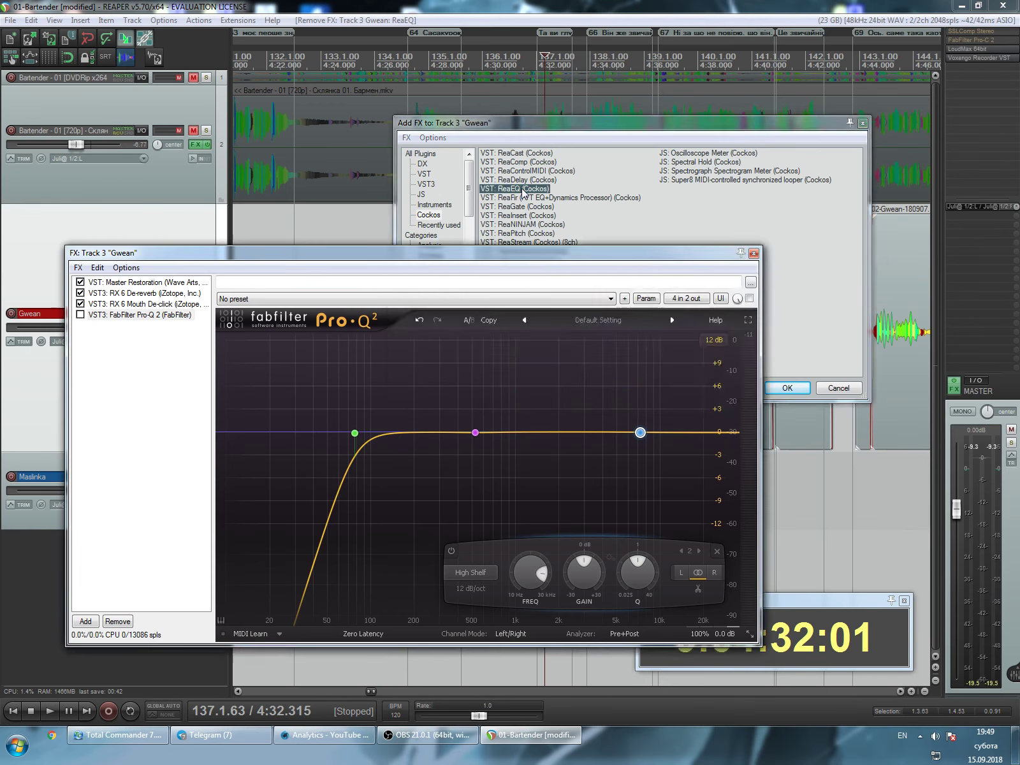
{"action": "mouse_move", "coordinate": [262, 379]}
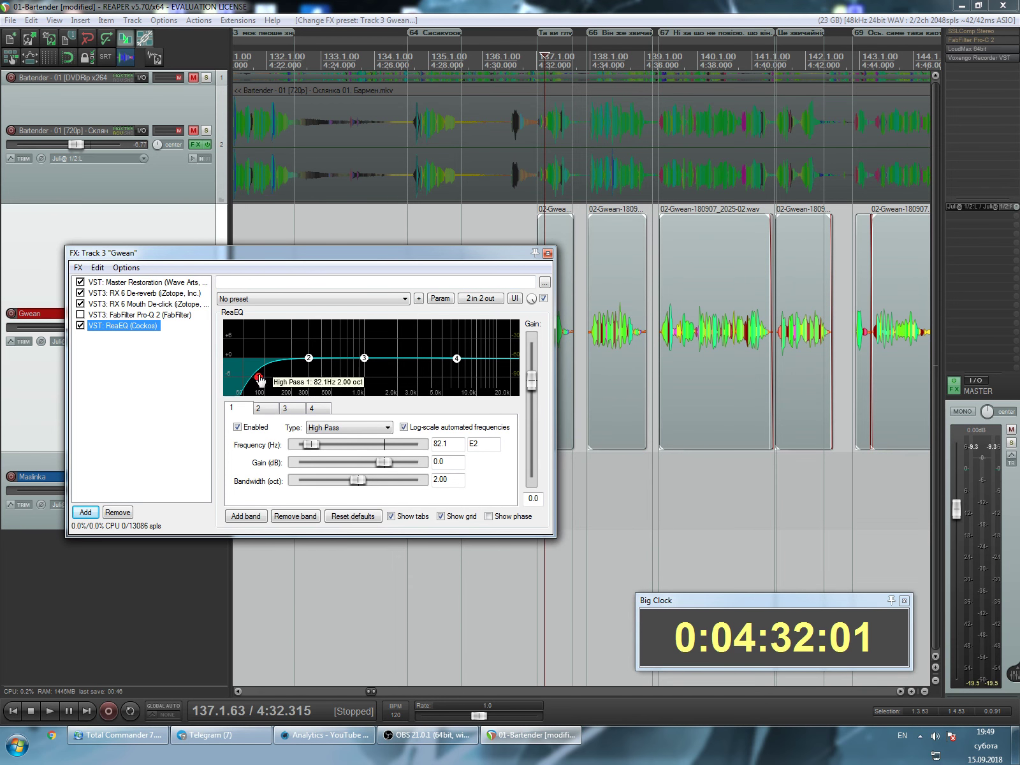
{"action": "left_click", "coordinate": [258, 376]}
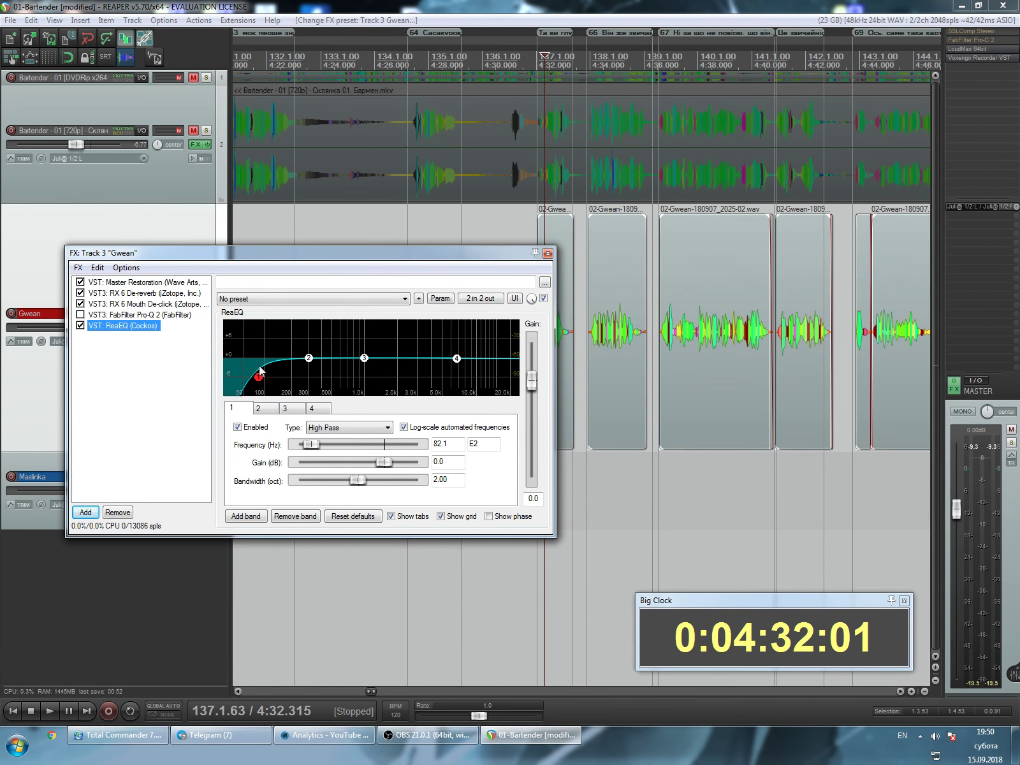
Close the FX chain window of track 3 and return to the arrangement.
{"action": "left_click", "coordinate": [548, 255]}
{"action": "scroll", "coordinate": [516, 281], "scroll_direction": "down", "scroll_amount": 4}
{"action": "scroll", "coordinate": [516, 281], "scroll_direction": "down", "scroll_amount": 3}
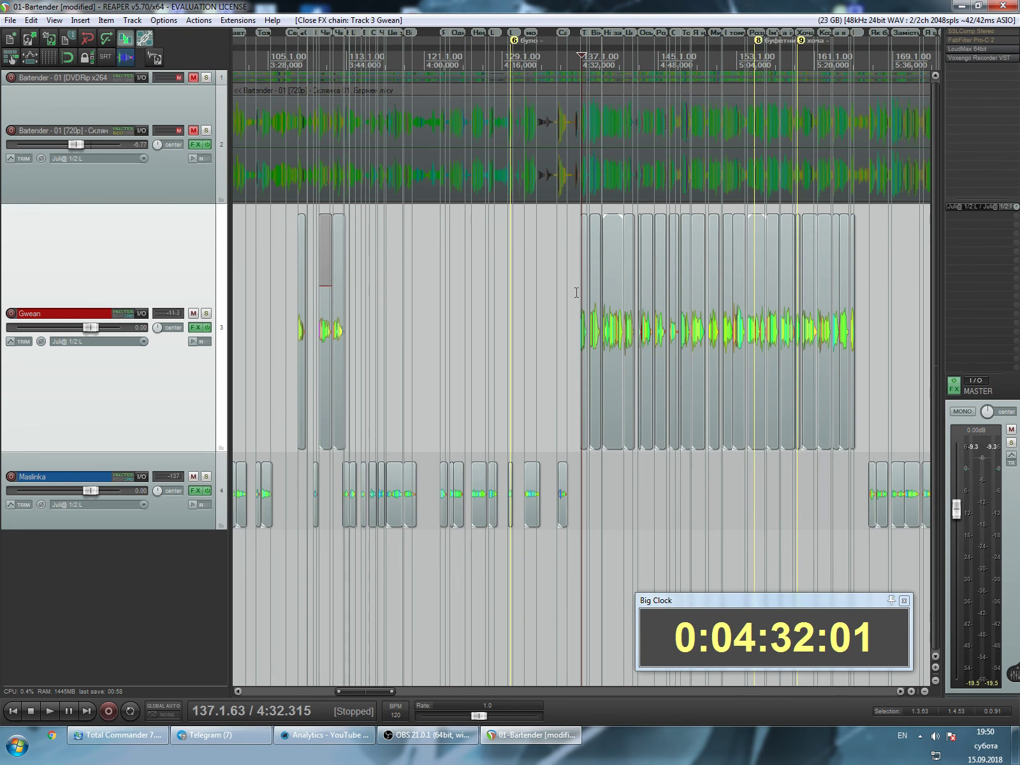